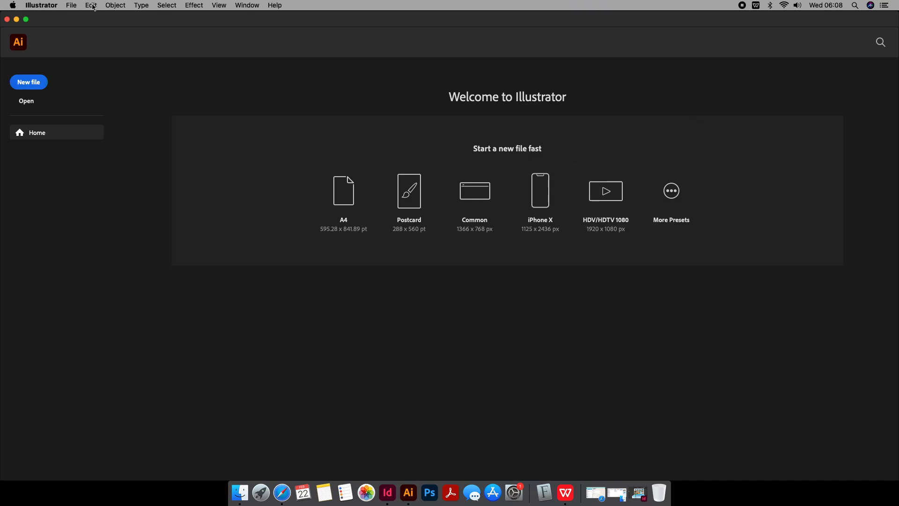
# Start a new A4 (21×29.7 cm) portrait document with 2 artboards
pyautogui.click(74, 9)
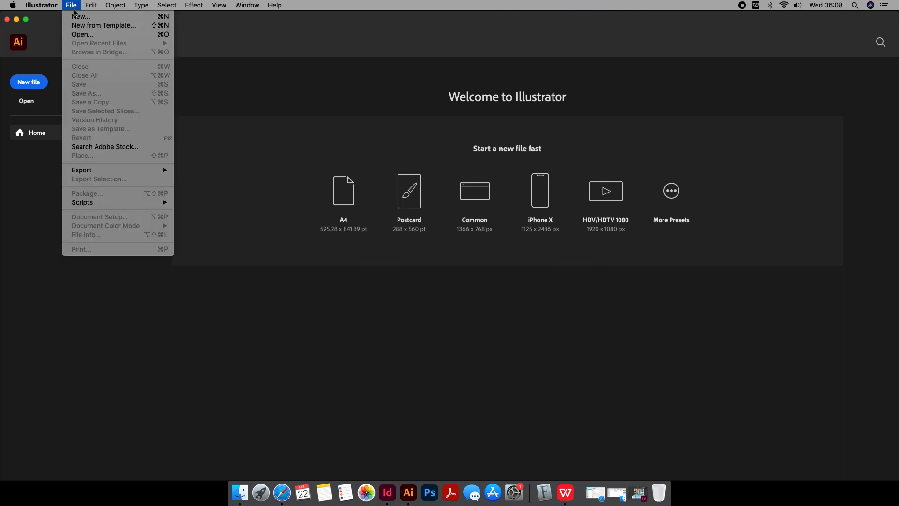
pyautogui.click(199, 122)
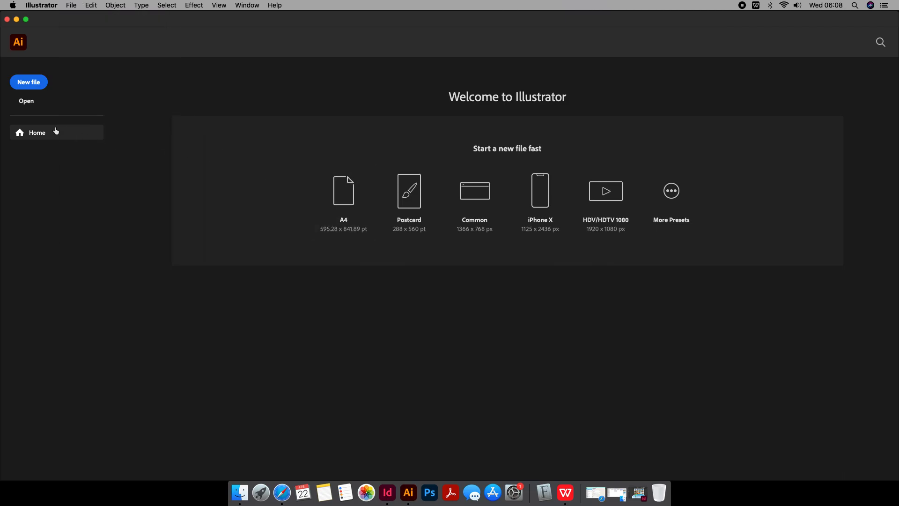
pyautogui.click(27, 82)
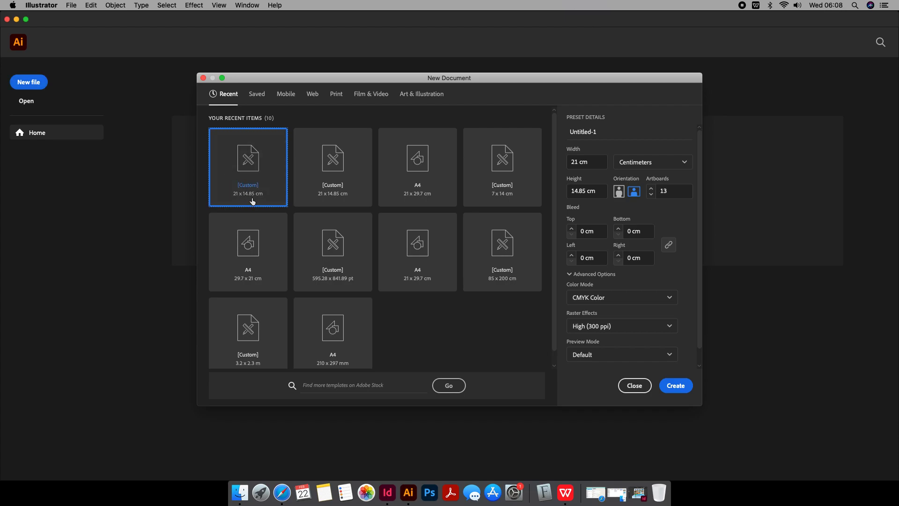
pyautogui.click(444, 164)
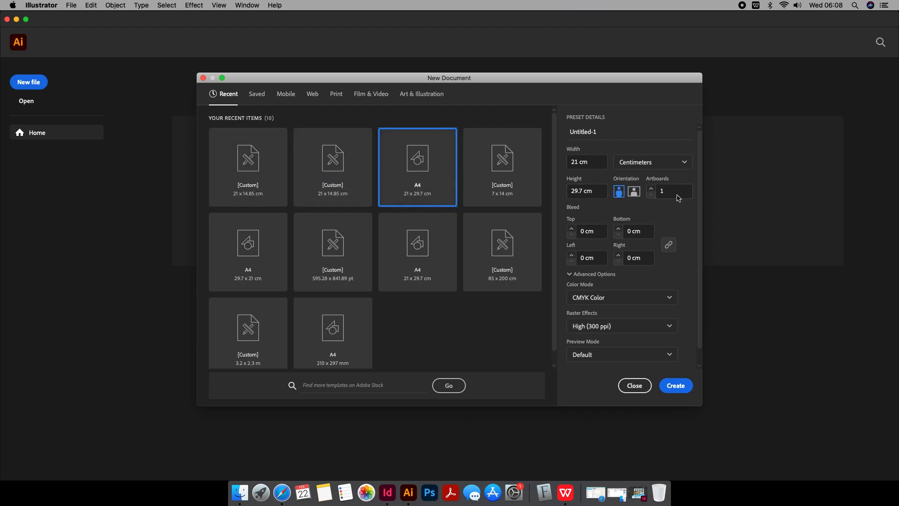
pyautogui.click(651, 187)
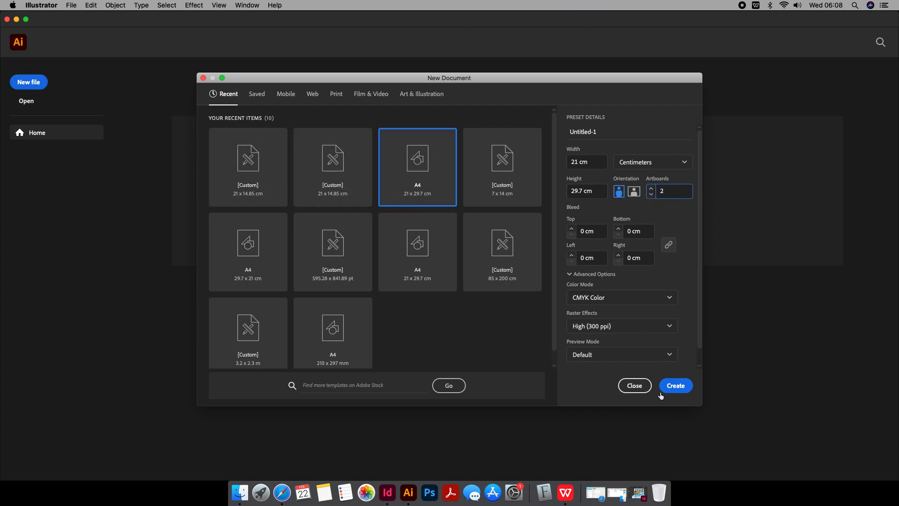
pyautogui.click(674, 388)
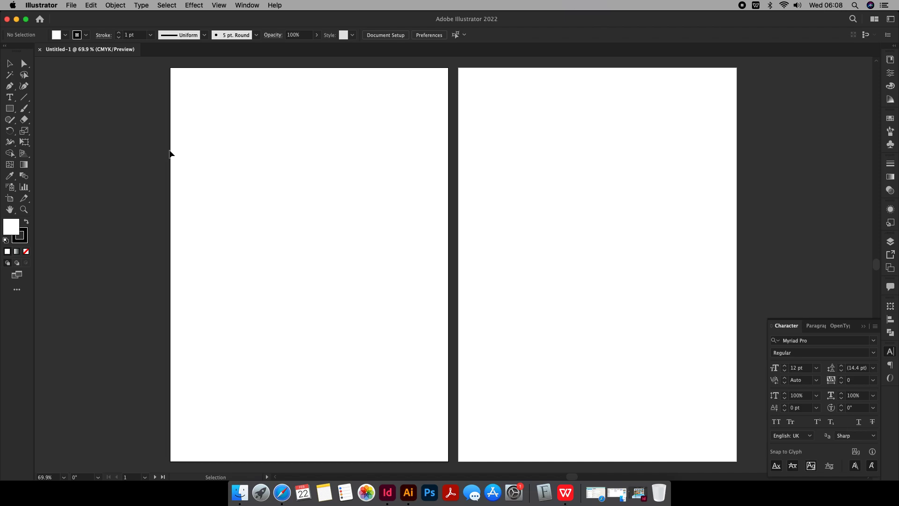
# Place page 1 of the business cards PDF from the WINDOWS 10 drive
pyautogui.click(70, 7)
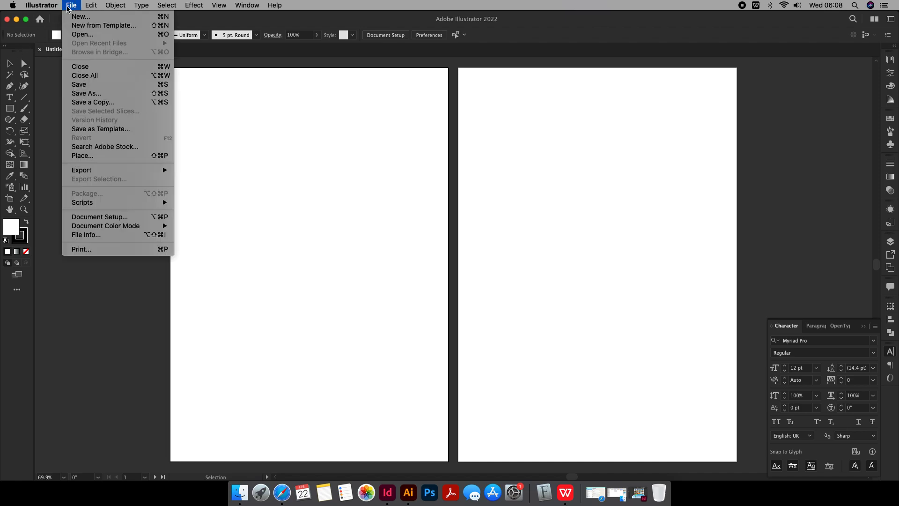
pyautogui.click(88, 158)
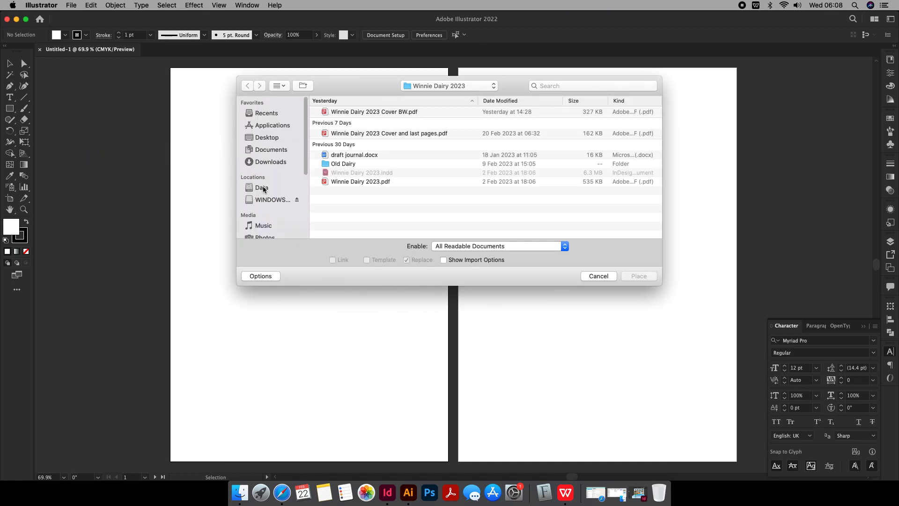
pyautogui.click(266, 200)
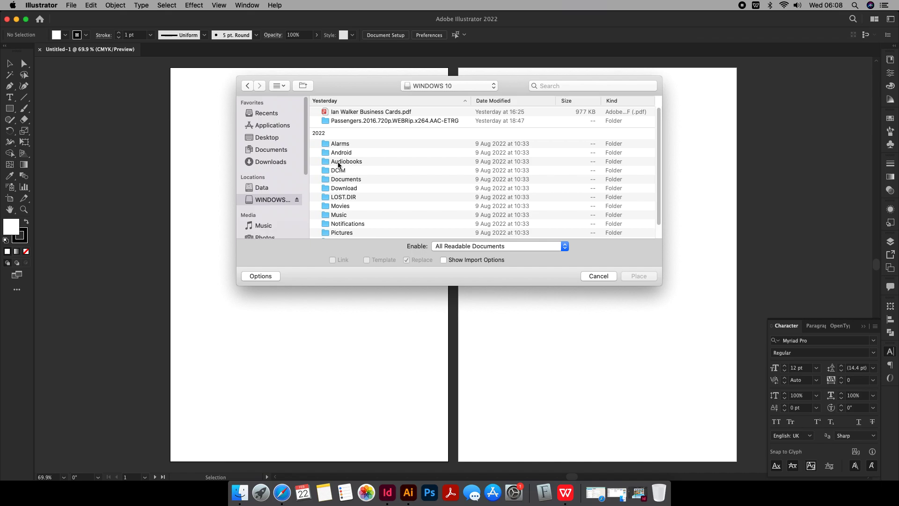
pyautogui.click(353, 113)
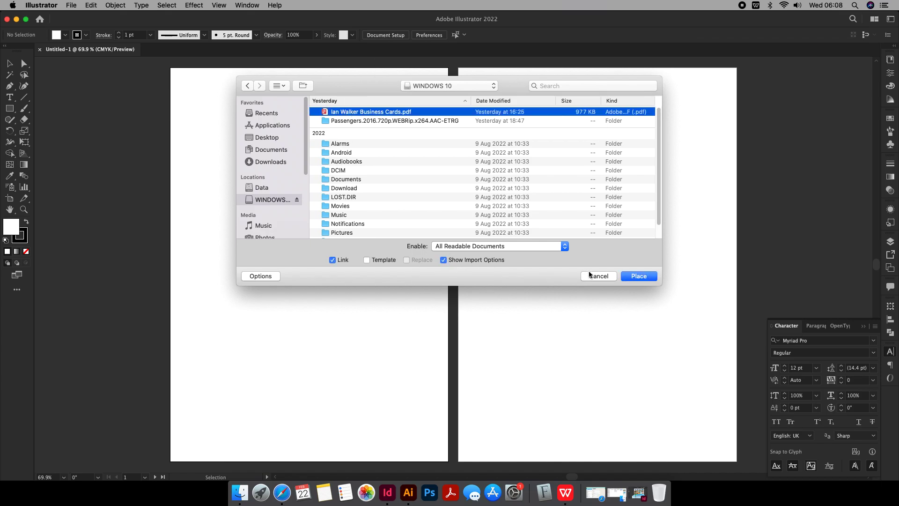
pyautogui.click(638, 278)
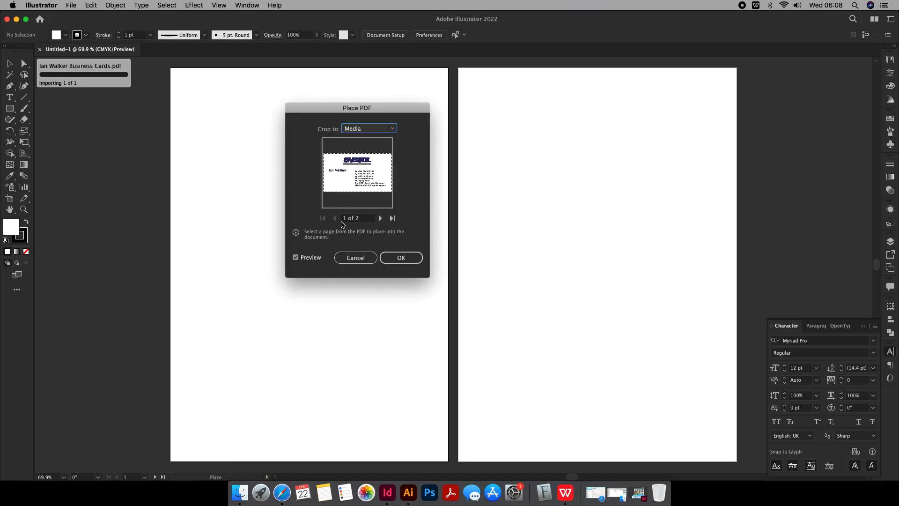
pyautogui.click(391, 218)
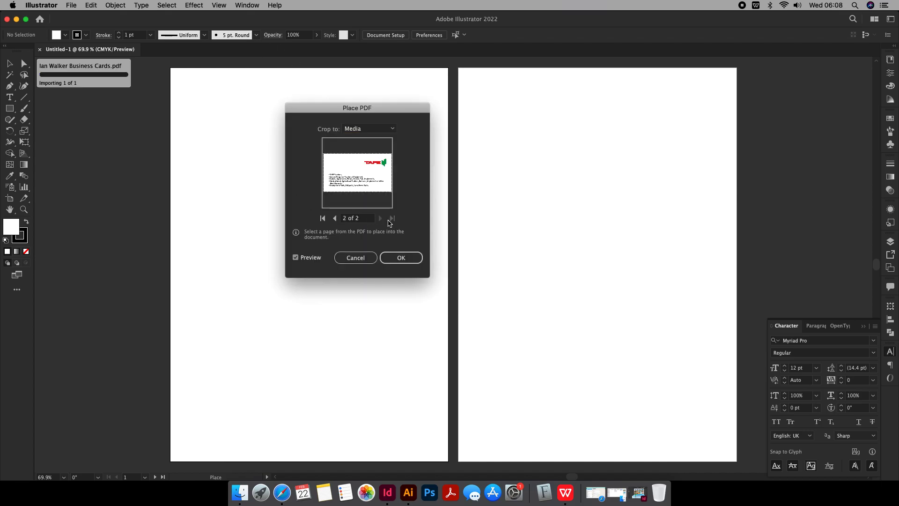
pyautogui.click(323, 218)
pyautogui.click(402, 257)
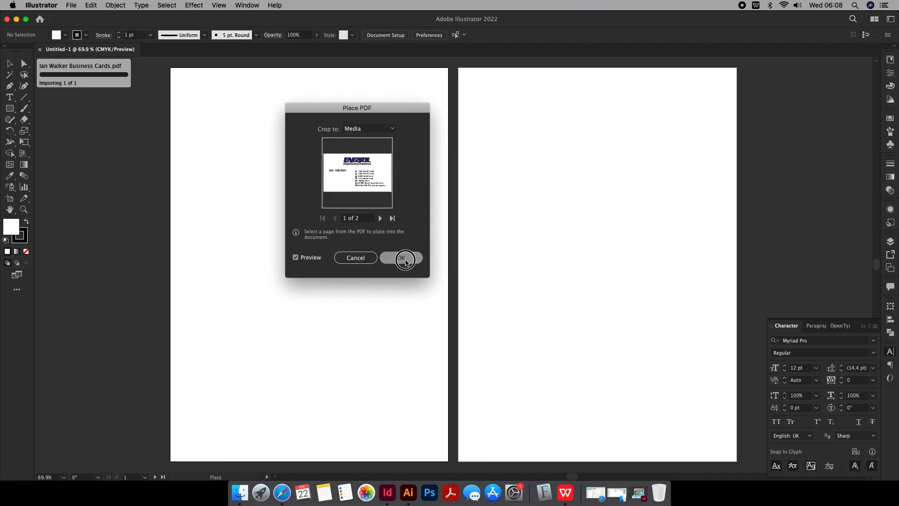
# Drop the ENGSOL card on artboard 1 and align it left and top to the artboard
pyautogui.click(185, 82)
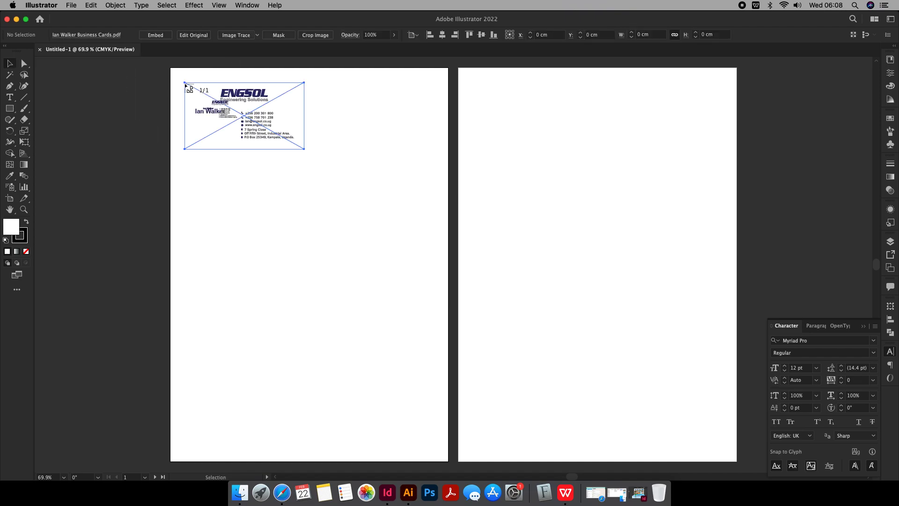
pyautogui.click(430, 34)
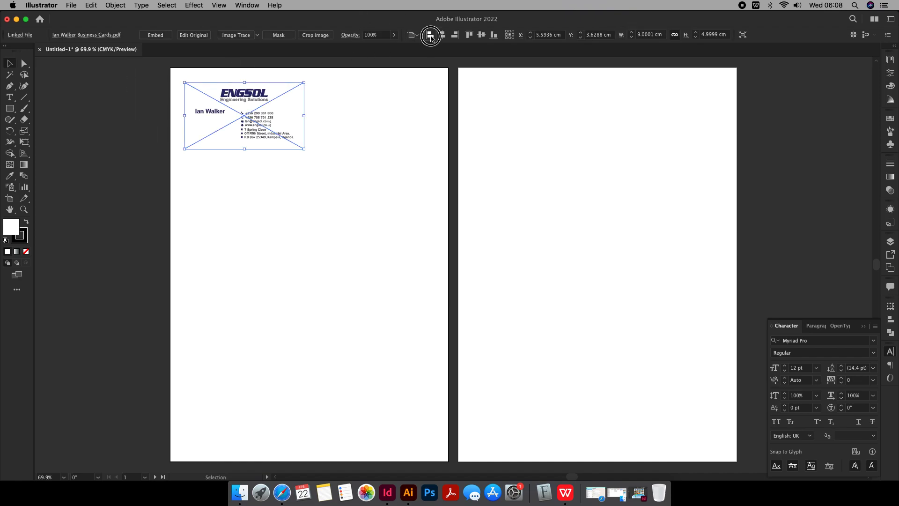
pyautogui.click(469, 34)
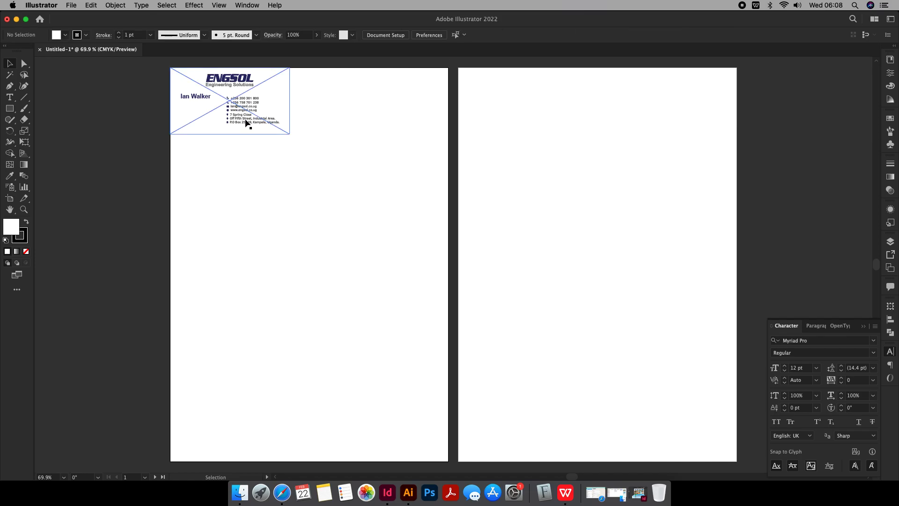
pyautogui.click(194, 5)
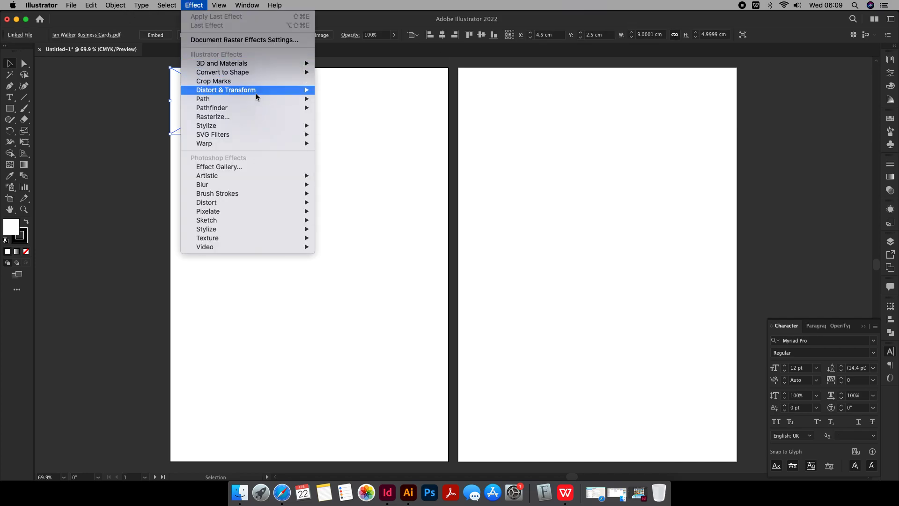
pyautogui.press('Escape')
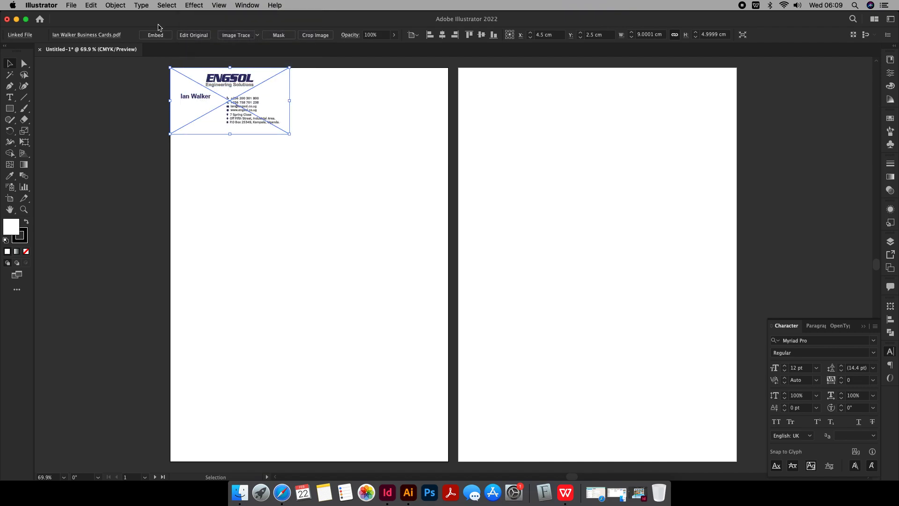
# Apply a Transform effect with a 9.5 cm horizontal move, then reselect the card
pyautogui.click(201, 5)
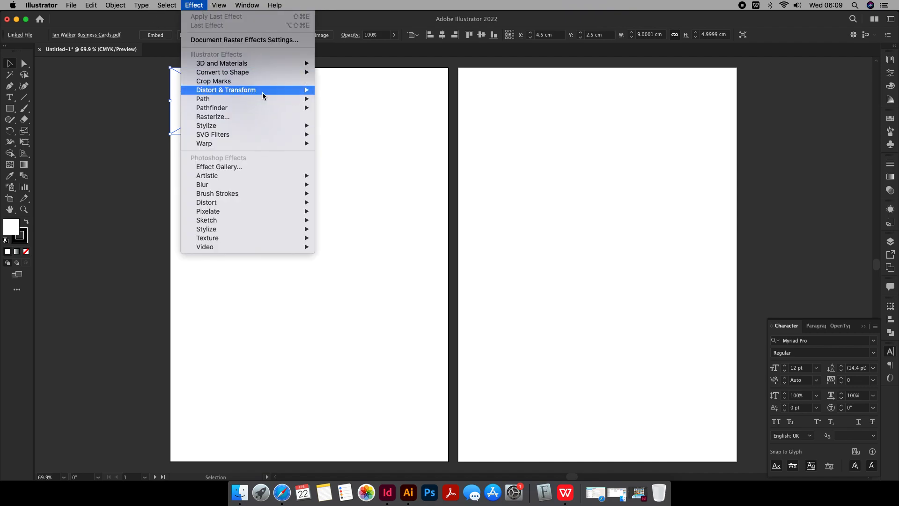
pyautogui.moveTo(226, 90)
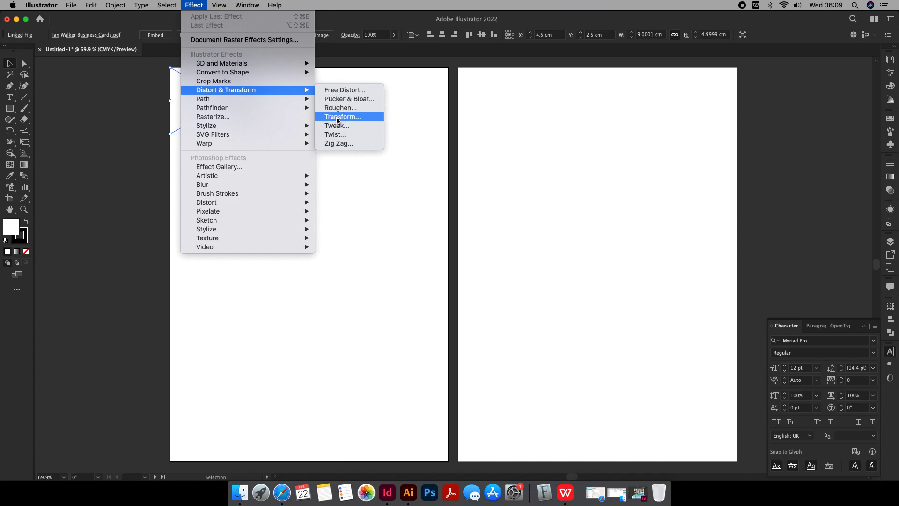
pyautogui.click(337, 118)
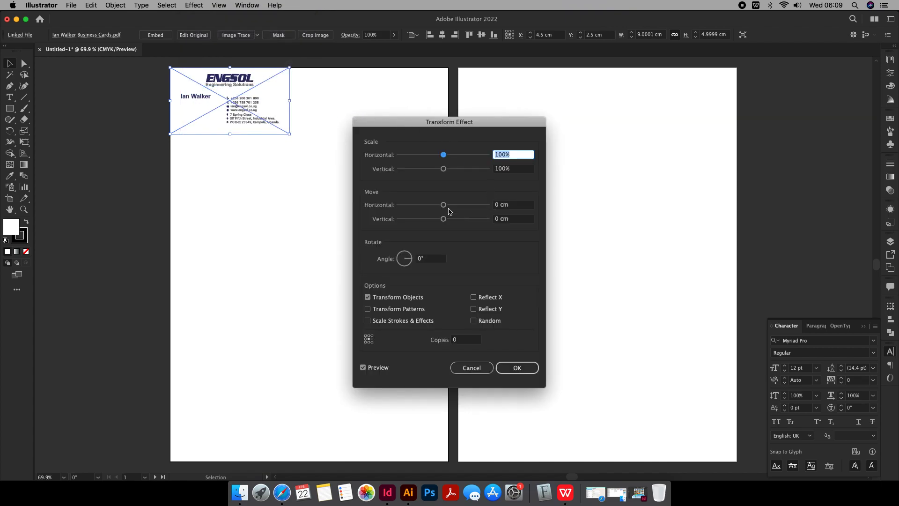
pyautogui.moveTo(444, 205)
pyautogui.mouseDown()
pyautogui.moveTo(467, 211)
pyautogui.moveTo(447, 211)
pyautogui.mouseUp()
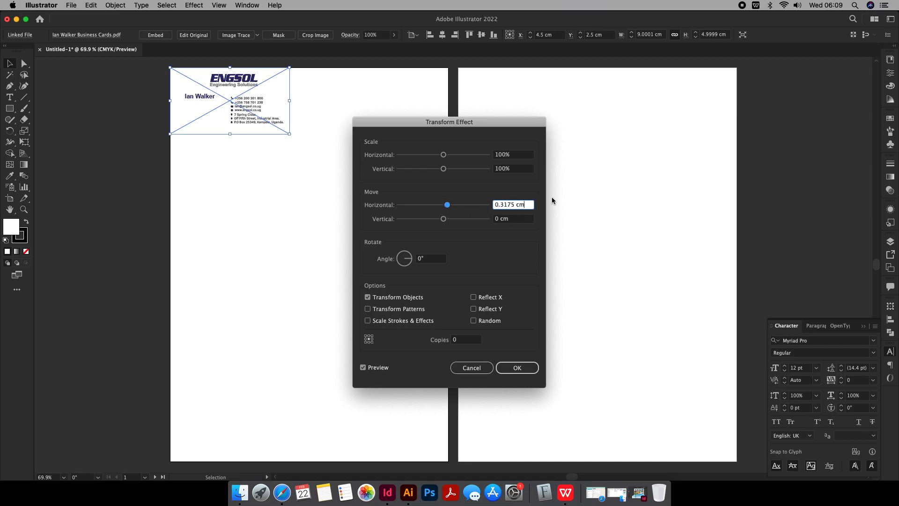
pyautogui.tripleClick(511, 205)
pyautogui.write('9.5')
pyautogui.click(464, 340)
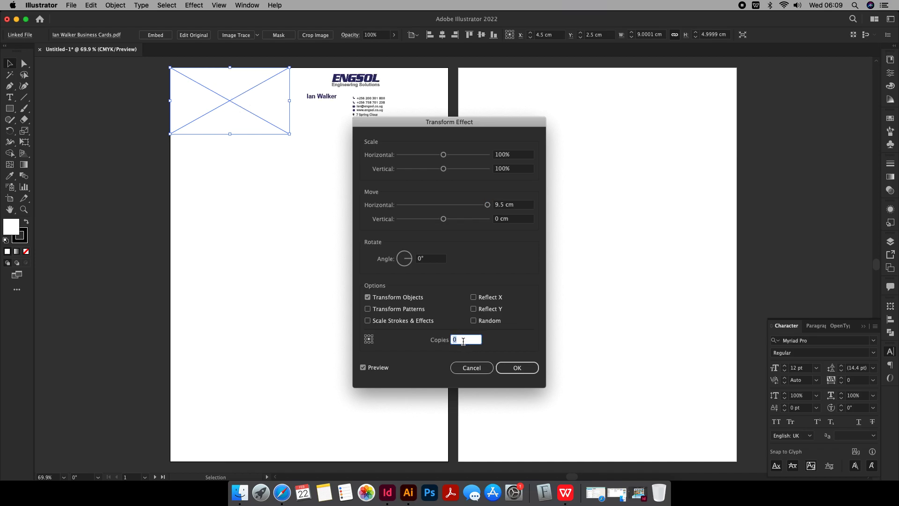
pyautogui.write('1')
pyautogui.click(526, 367)
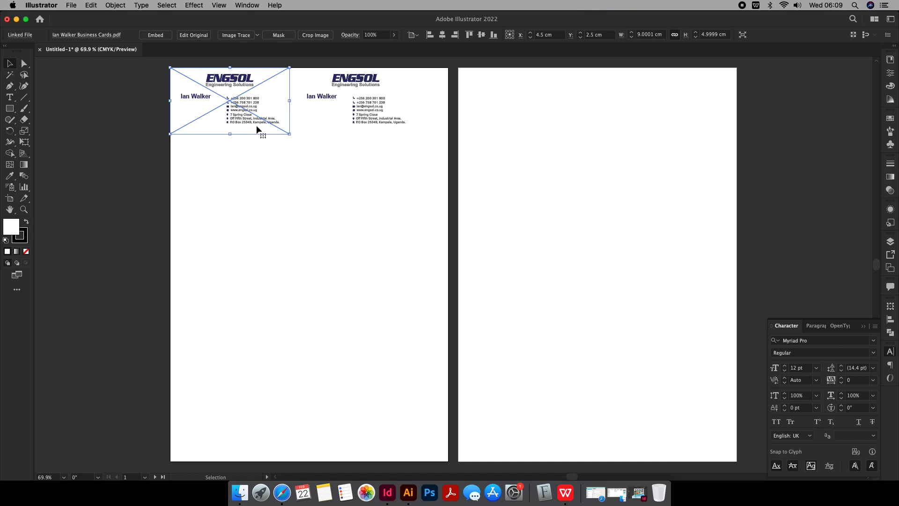
pyautogui.click(348, 113)
pyautogui.click(208, 87)
pyautogui.click(194, 6)
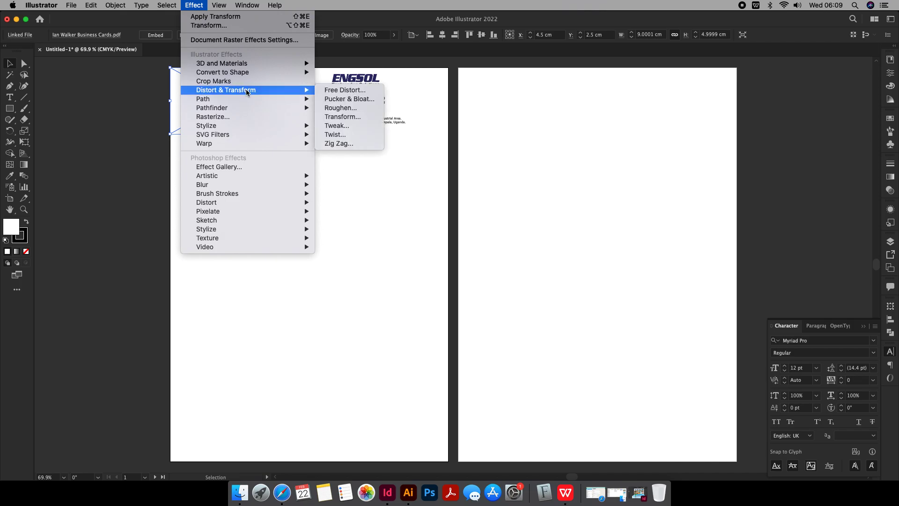
# Add a new Transform effect moving 5.8 cm vertically with 4 copies
pyautogui.press('Escape')
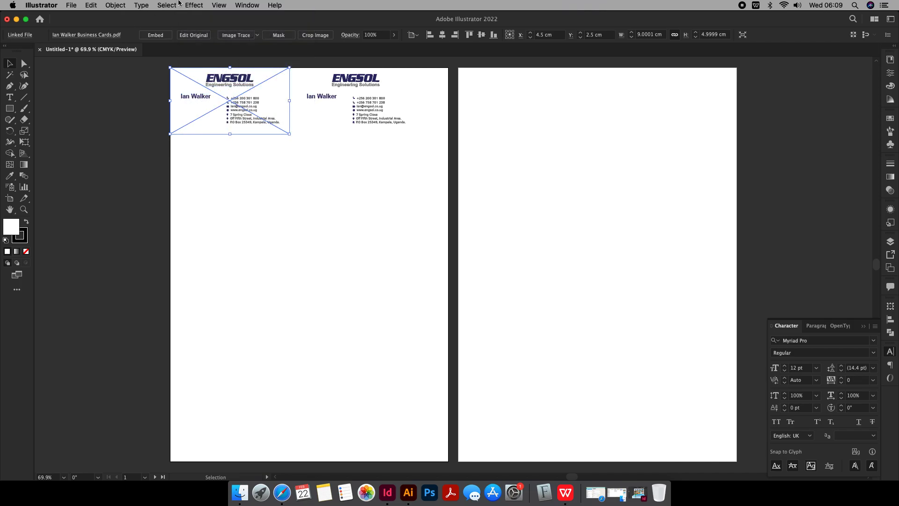
pyautogui.click(194, 5)
pyautogui.moveTo(225, 89)
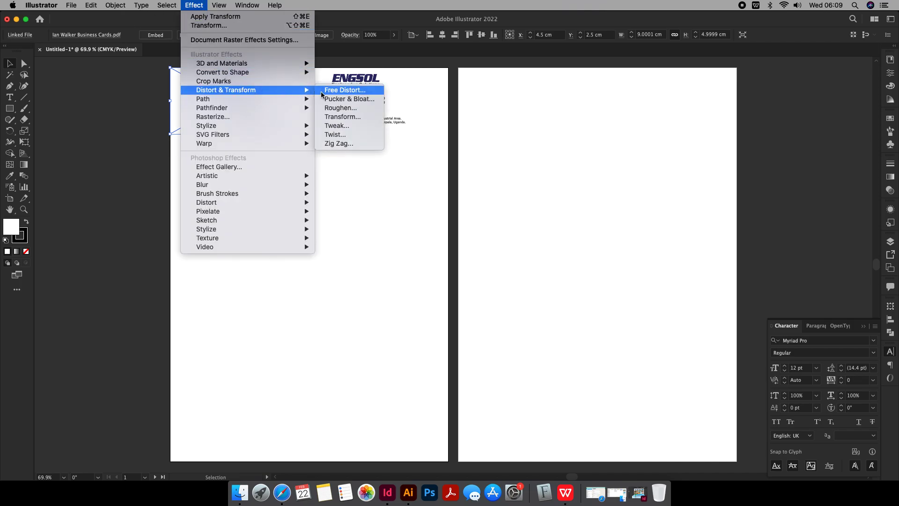
pyautogui.click(327, 116)
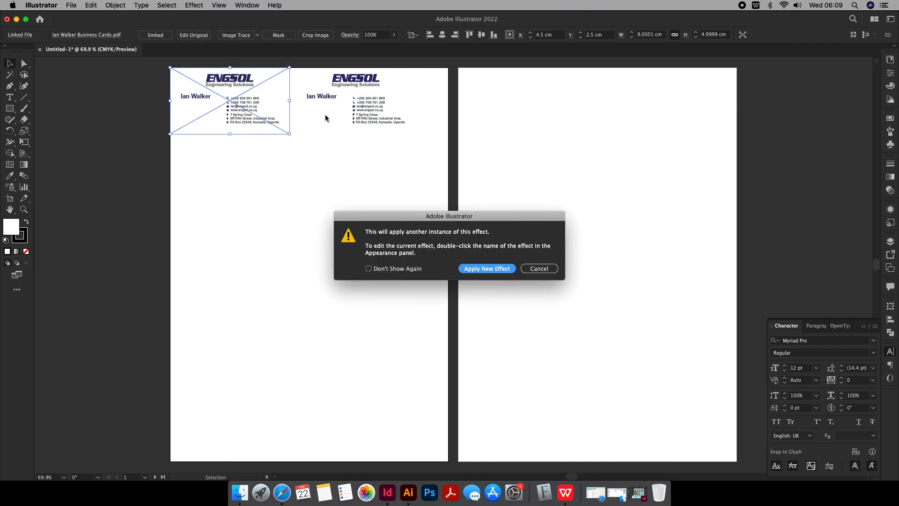
pyautogui.click(481, 269)
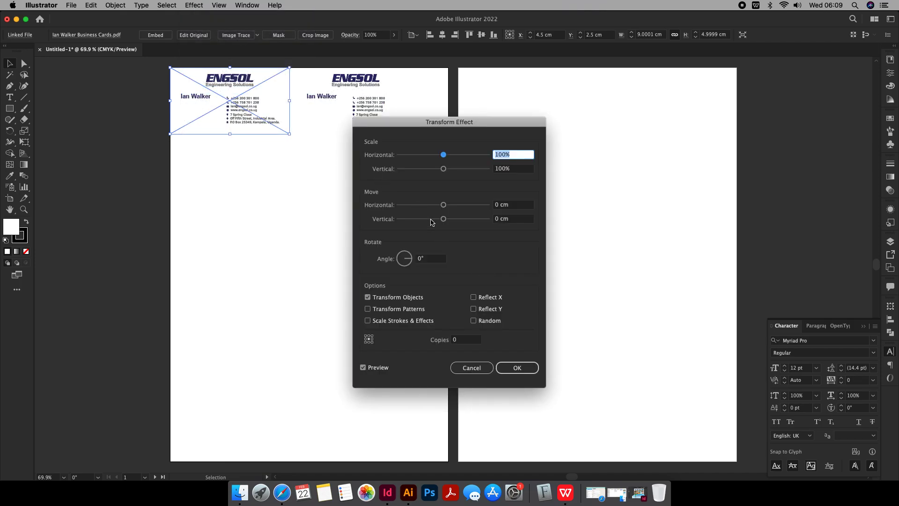
pyautogui.click(503, 220)
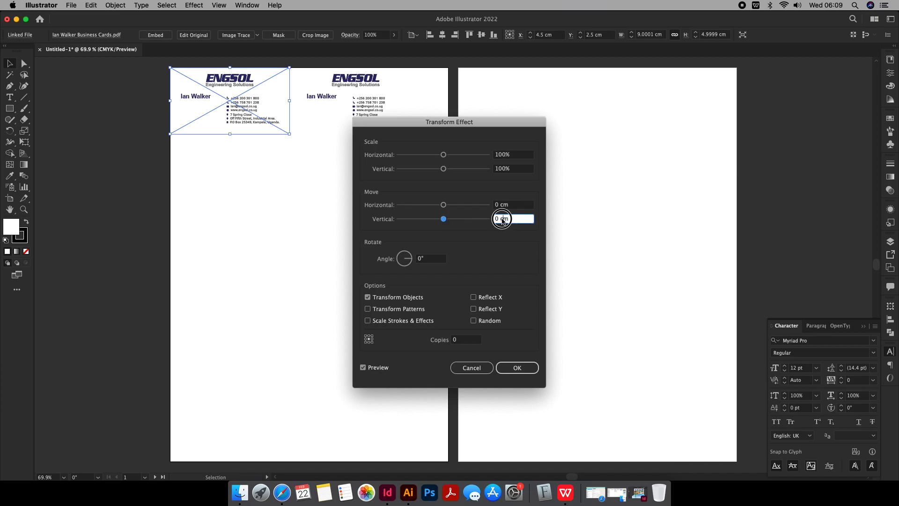
pyautogui.doubleClick(500, 219)
pyautogui.write('5.8')
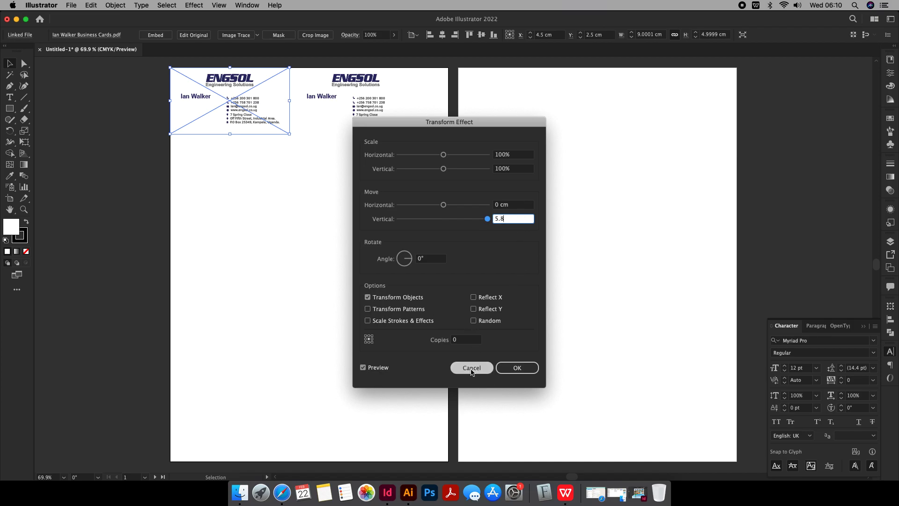
pyautogui.click(464, 343)
pyautogui.write('4')
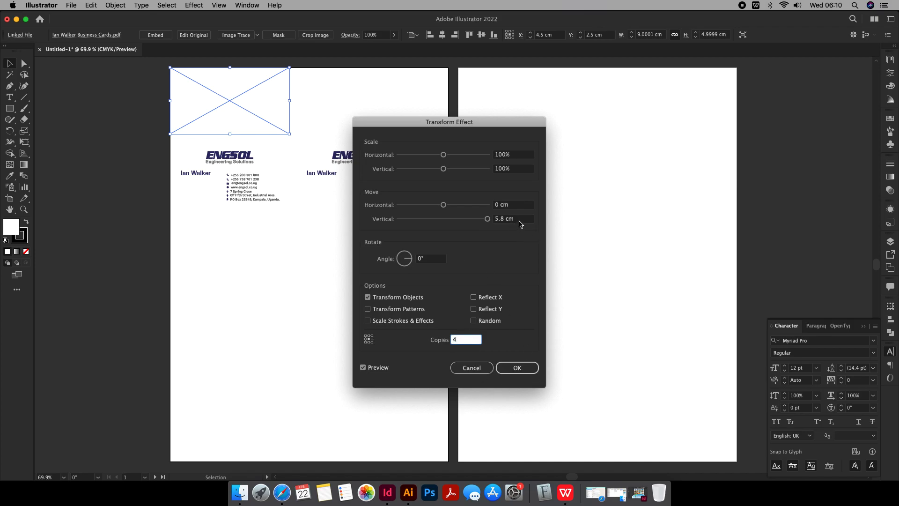
pyautogui.click(519, 221)
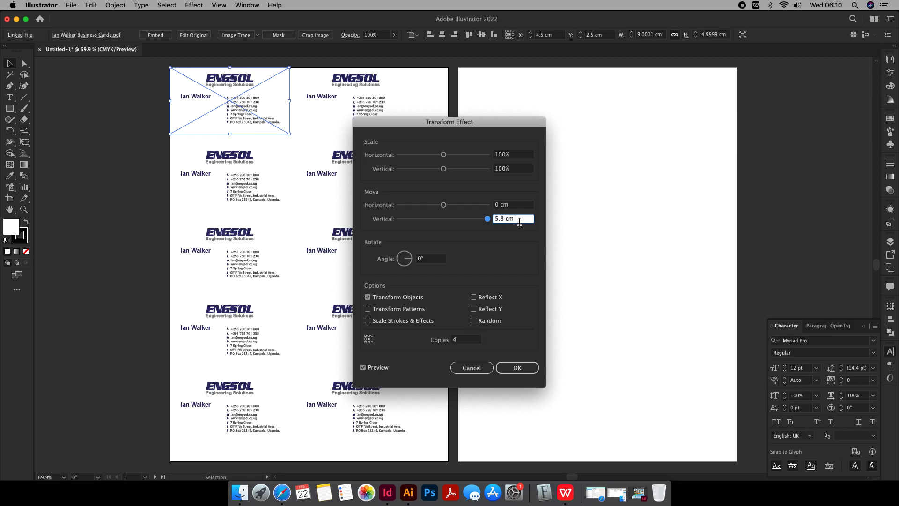
pyautogui.click(531, 369)
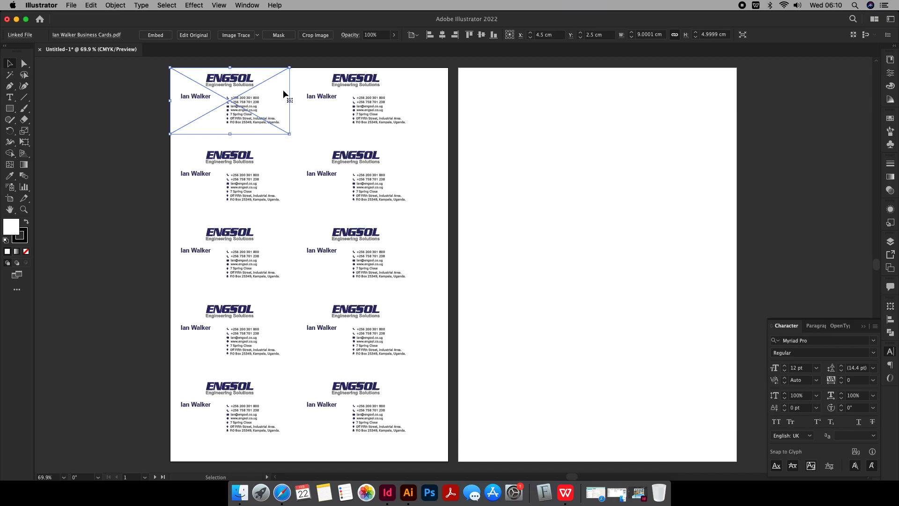
# Drag a duplicate of the card grid onto artboard 2 and align it to the left edge
pyautogui.click(272, 106)
pyautogui.moveTo(272, 107); pyautogui.dragTo(558, 78)
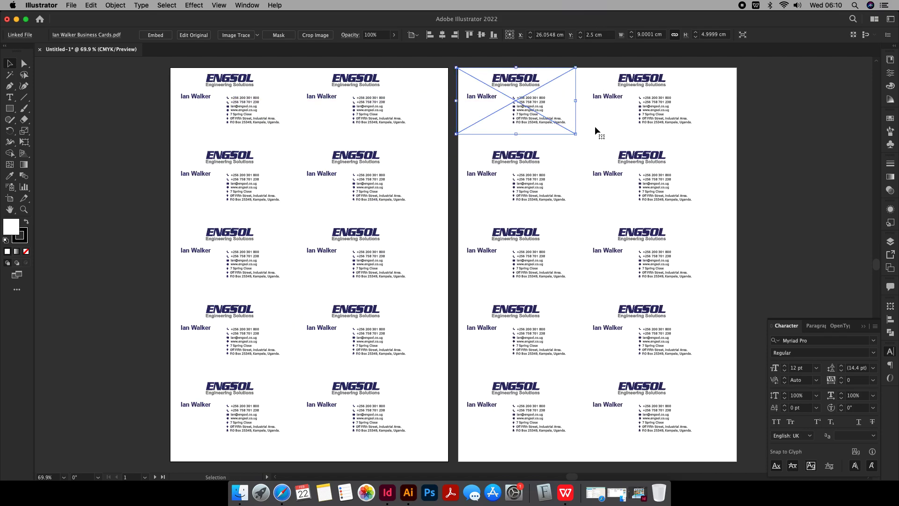
pyautogui.press('super+z')
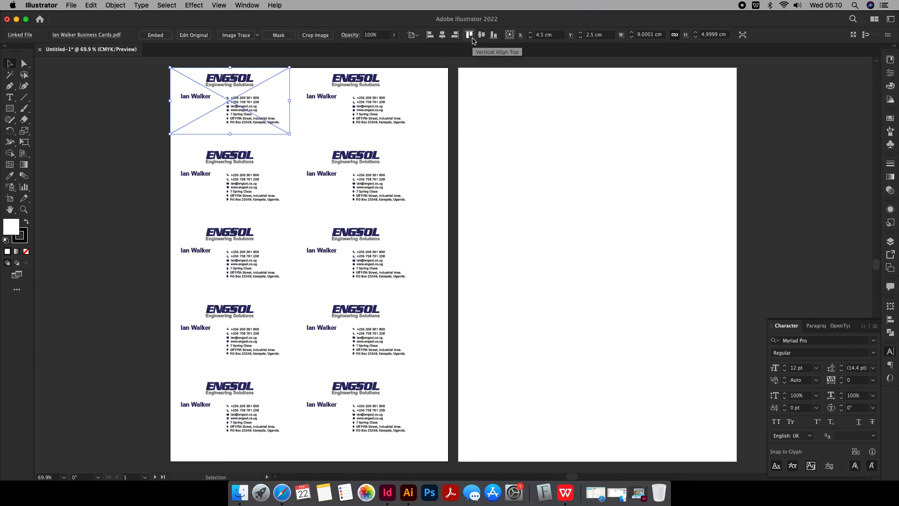
pyautogui.click(257, 106)
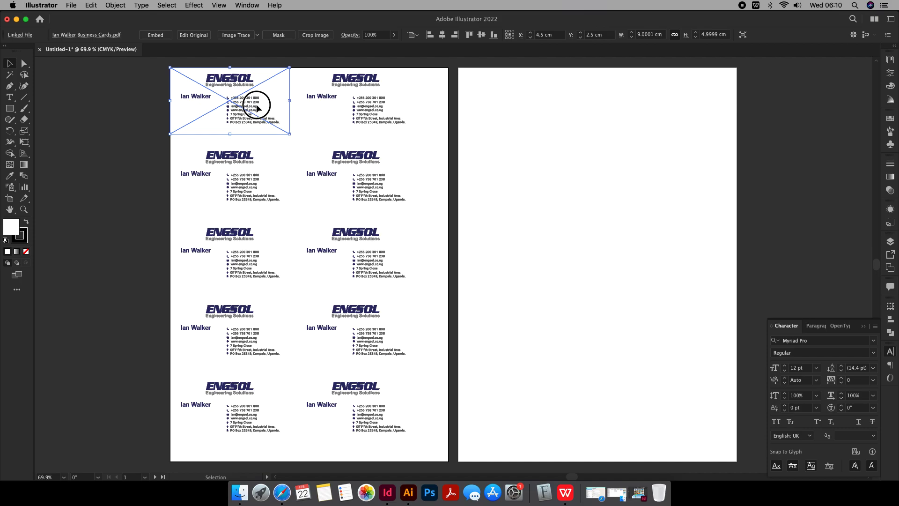
pyautogui.moveTo(257, 106)
pyautogui.mouseDown()
pyautogui.moveTo(326, 115)
pyautogui.moveTo(578, 106)
pyautogui.mouseUp()
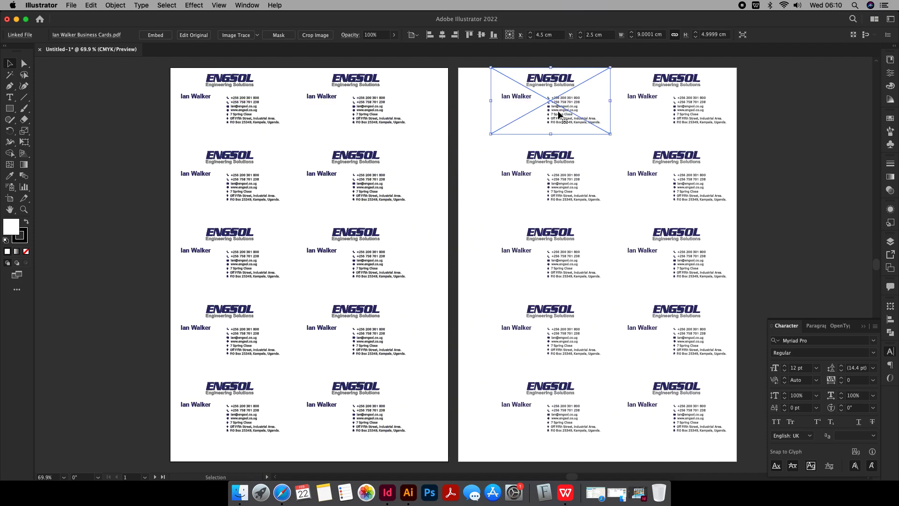
pyautogui.click(510, 106)
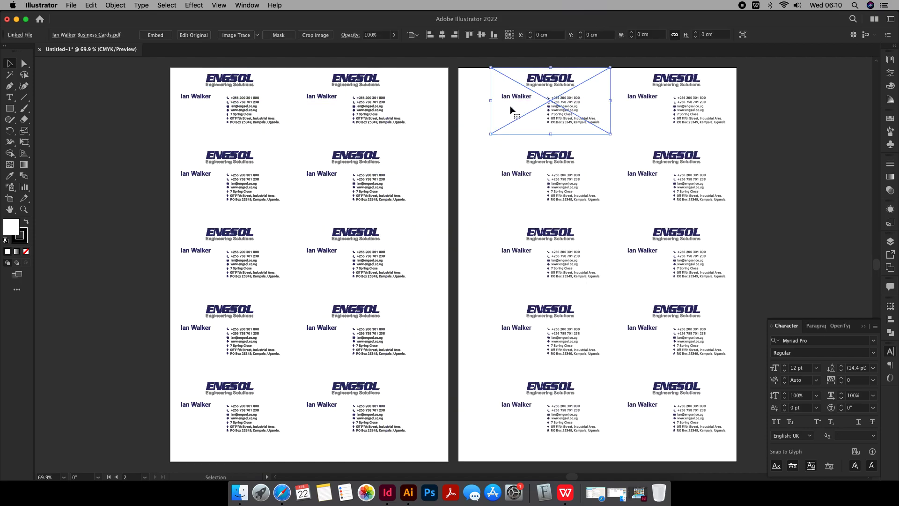
pyautogui.click(428, 36)
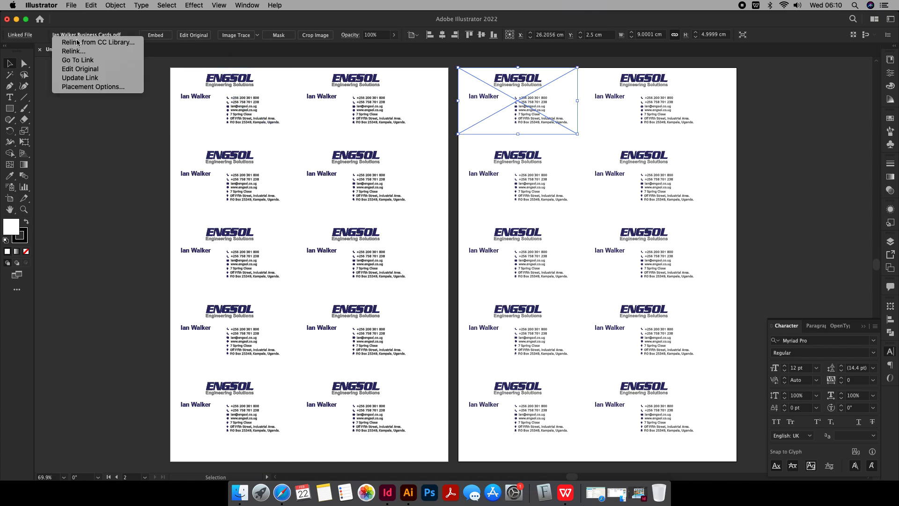
# Relink the copied grid to page 2 of the business cards PDF
pyautogui.click(79, 36)
pyautogui.click(87, 53)
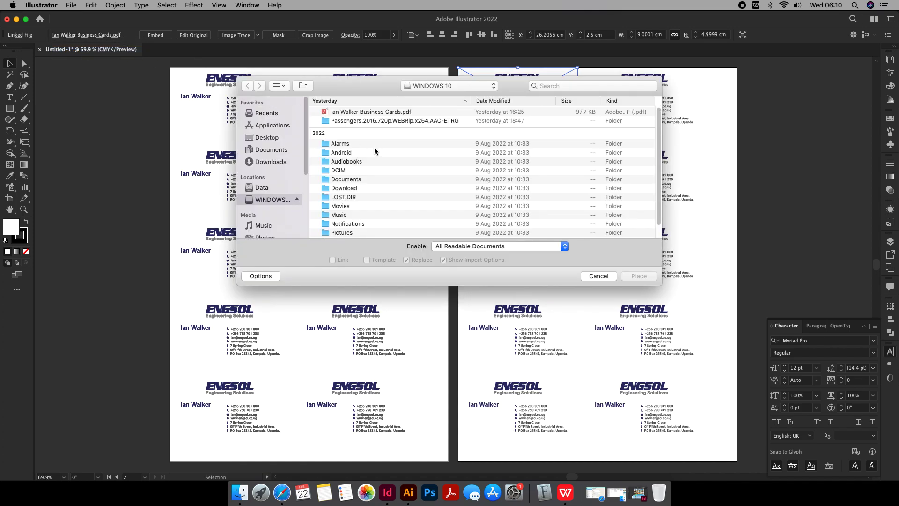
pyautogui.doubleClick(333, 113)
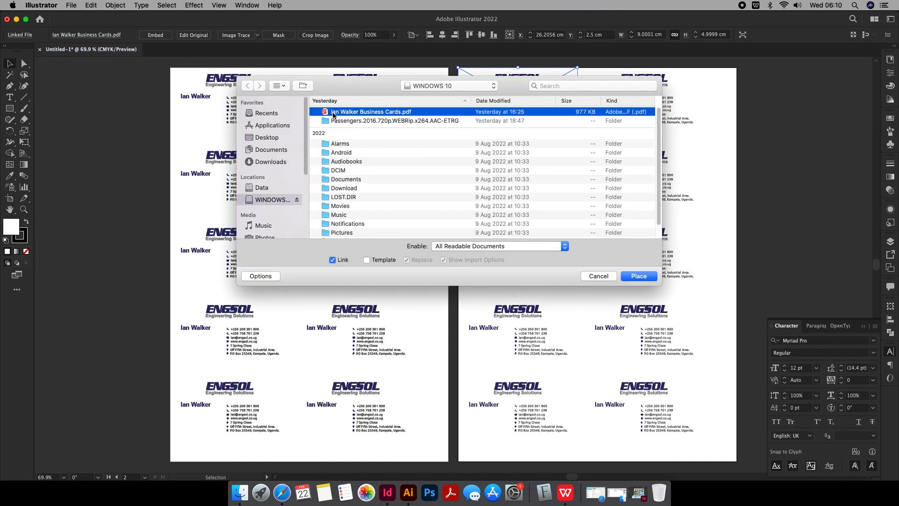
pyautogui.click(393, 217)
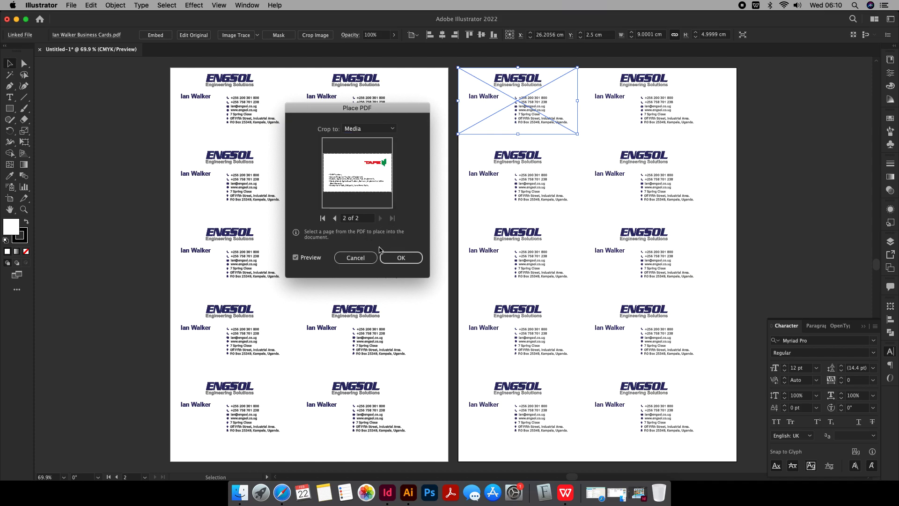
pyautogui.click(401, 257)
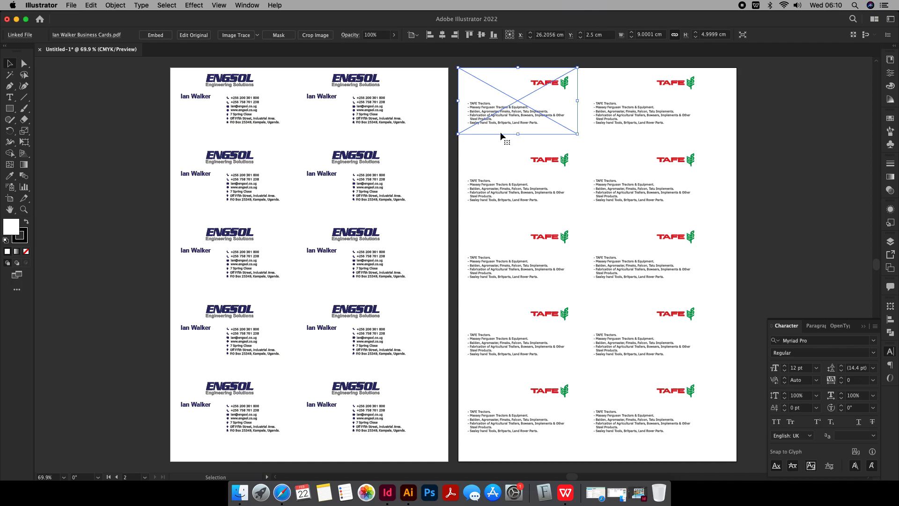
# Select all the ENGSOL card fronts on the first artboard
pyautogui.scroll(5, 534, 186)
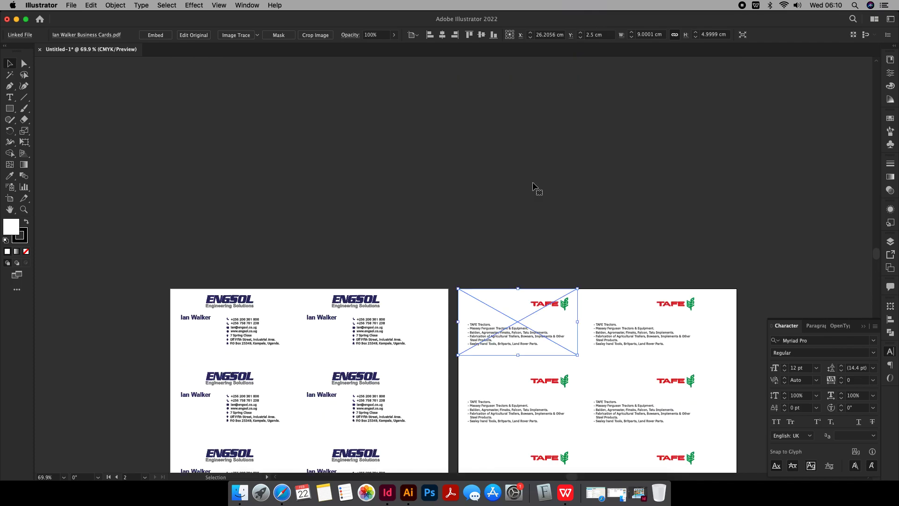
pyautogui.scroll(-6, 533, 182)
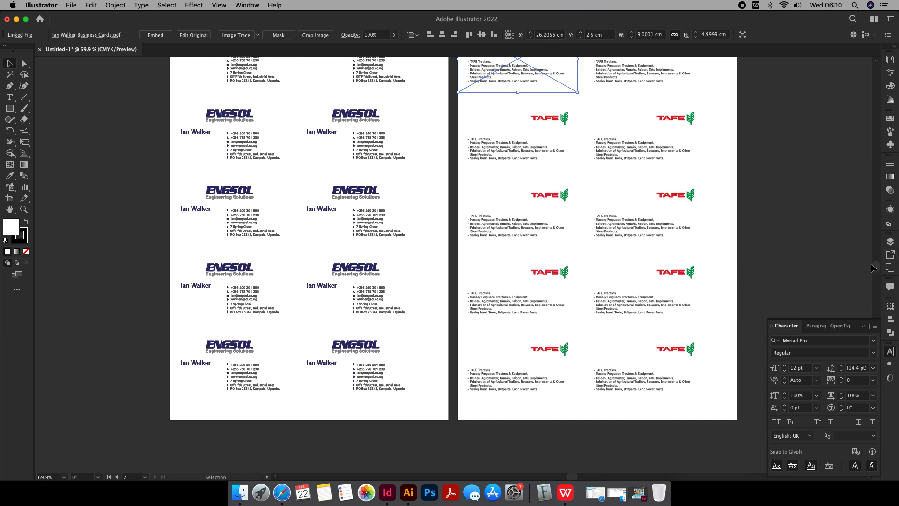
pyautogui.moveTo(876, 269); pyautogui.dragTo(877, 270)
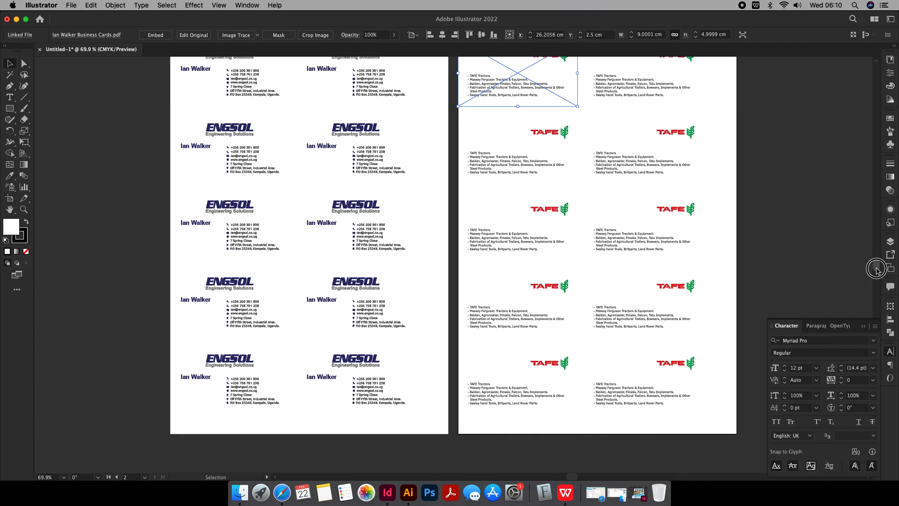
pyautogui.click(216, 125)
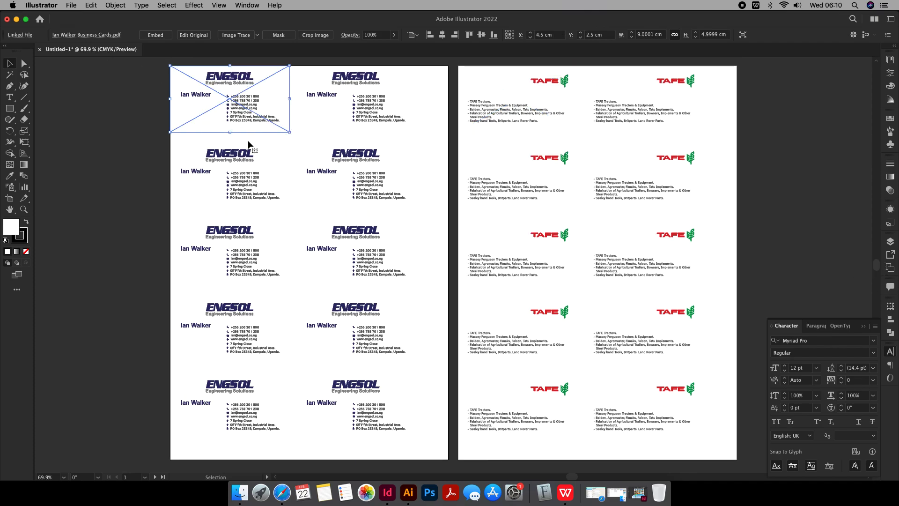
pyautogui.click(72, 5)
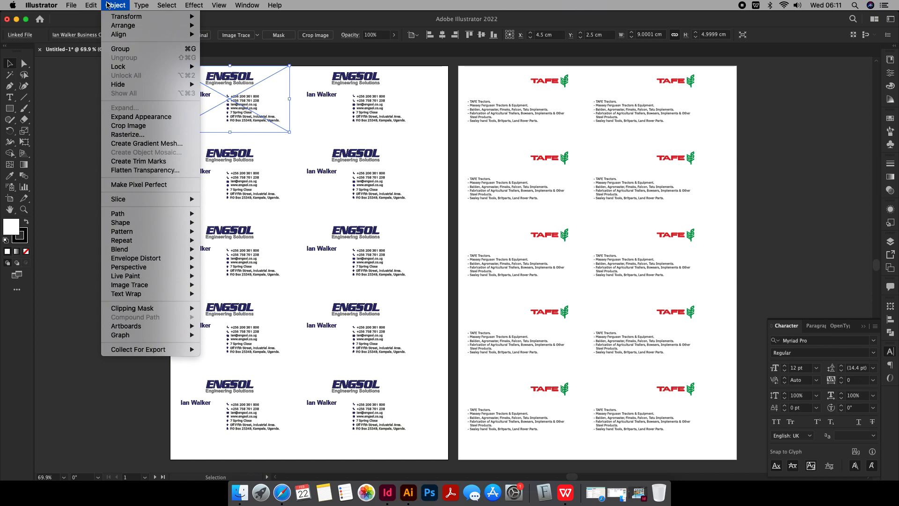
pyautogui.click(164, 122)
pyautogui.press('super+a')
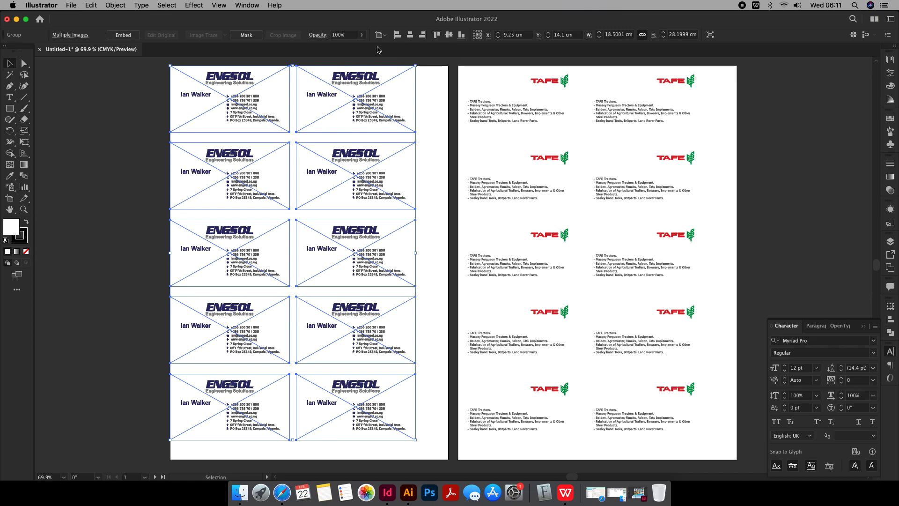
# Centre the ENGSOL card grid horizontally and vertically on its artboard
pyautogui.click(101, 143)
pyautogui.click(211, 104)
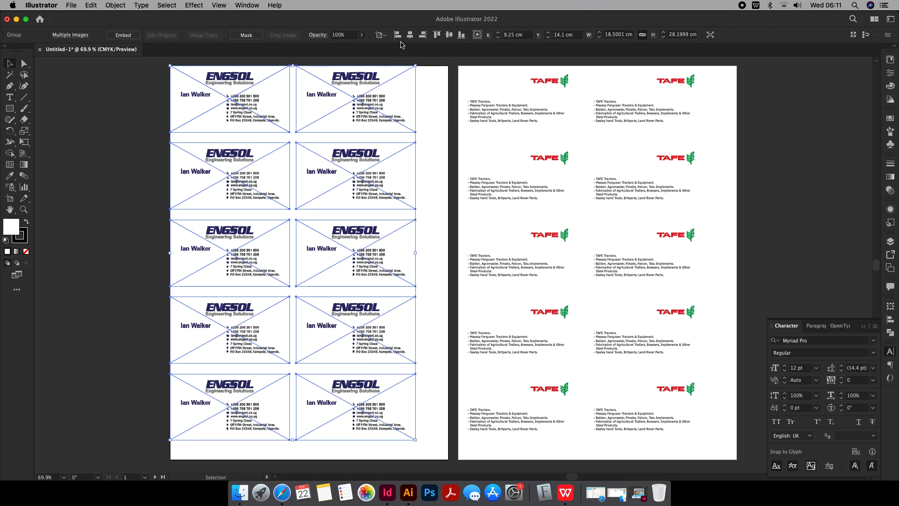
pyautogui.click(409, 34)
pyautogui.click(448, 35)
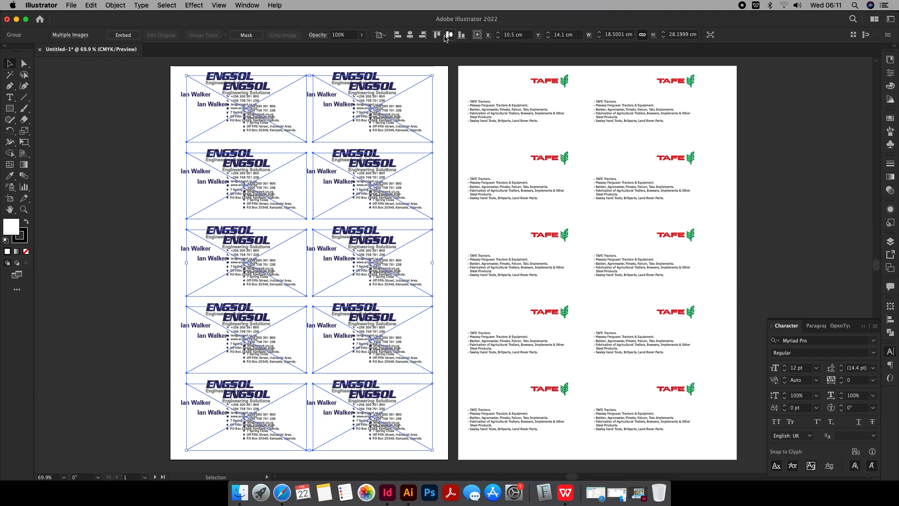
pyautogui.click(509, 104)
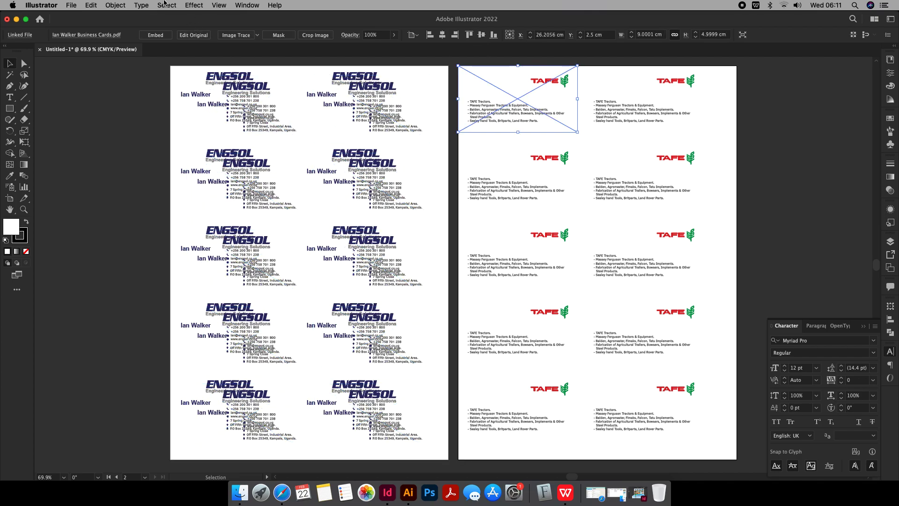
# Group the ten TAFE backs and centre them horizontally and vertically on artboard 2
pyautogui.click(122, 9)
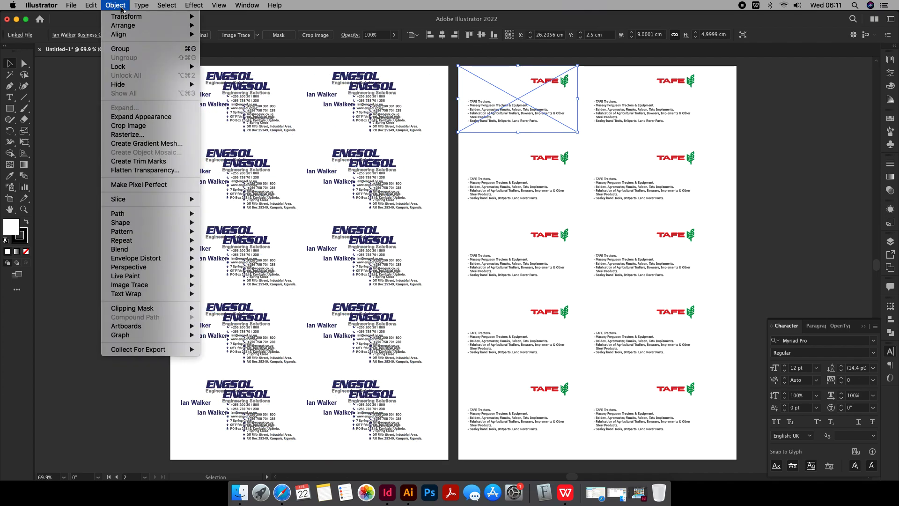
pyautogui.click(145, 116)
pyautogui.press('super+alt+a')
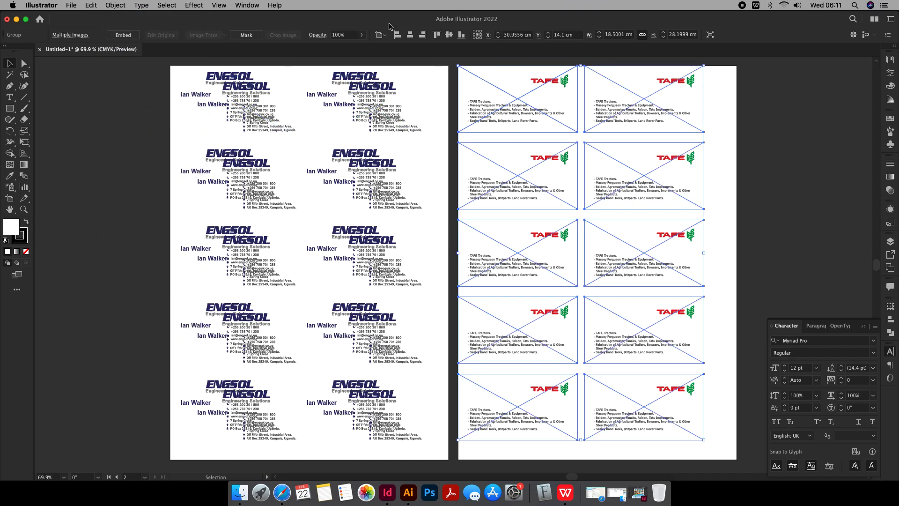
pyautogui.click(410, 35)
pyautogui.click(448, 35)
# Group the ENGSOL fronts, centre them on artboard 1, then deselect everything
pyautogui.click(269, 113)
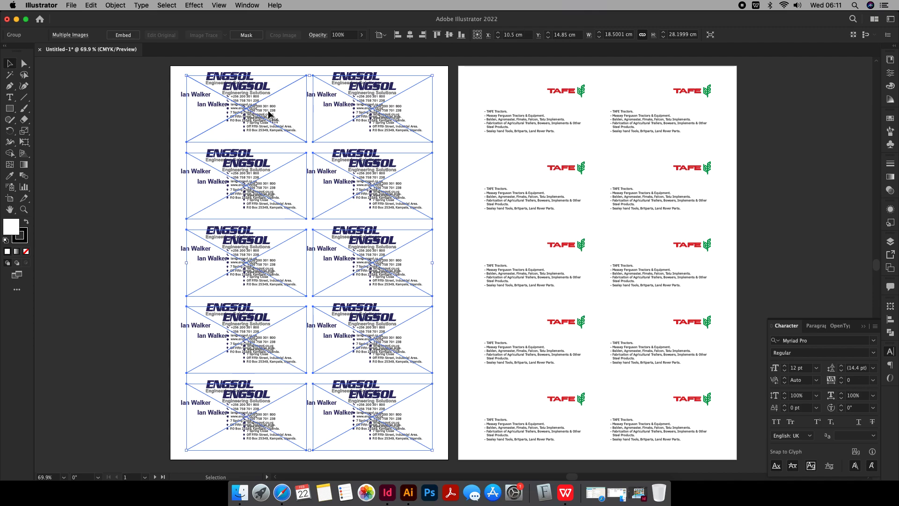
pyautogui.click(271, 116)
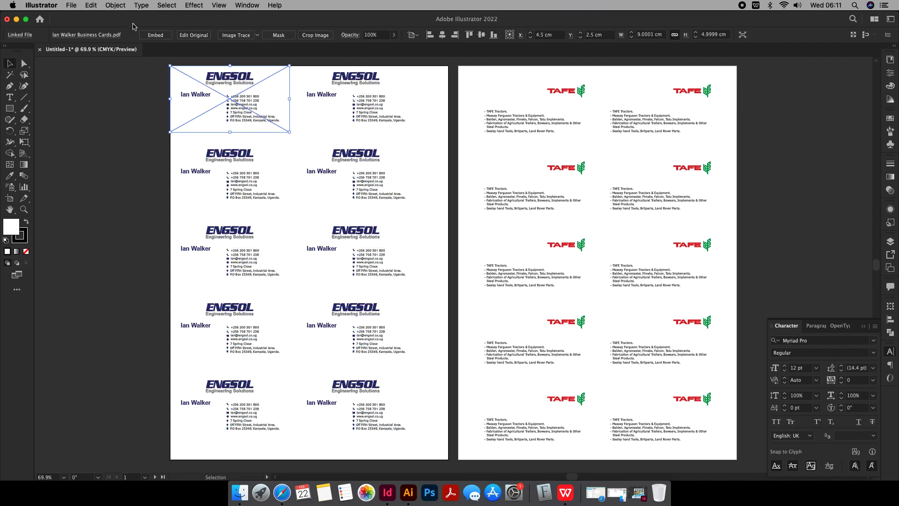
pyautogui.click(114, 6)
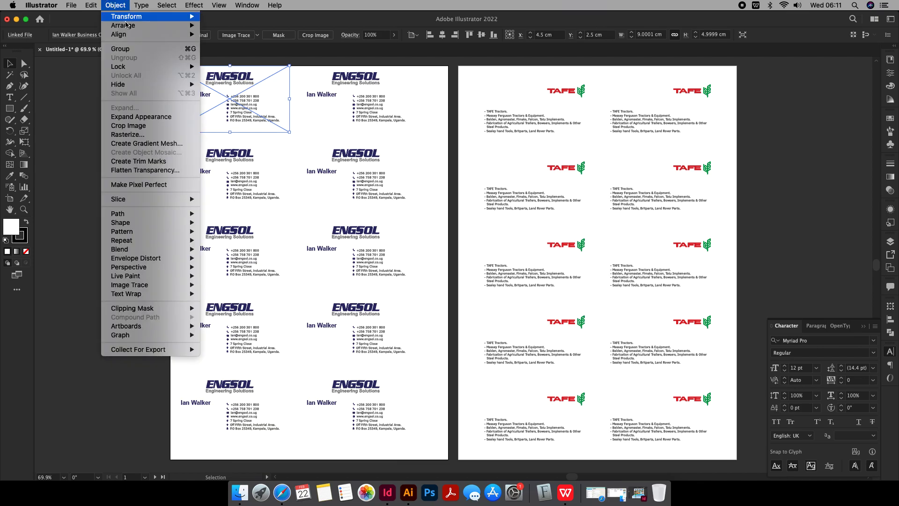
pyautogui.click(149, 120)
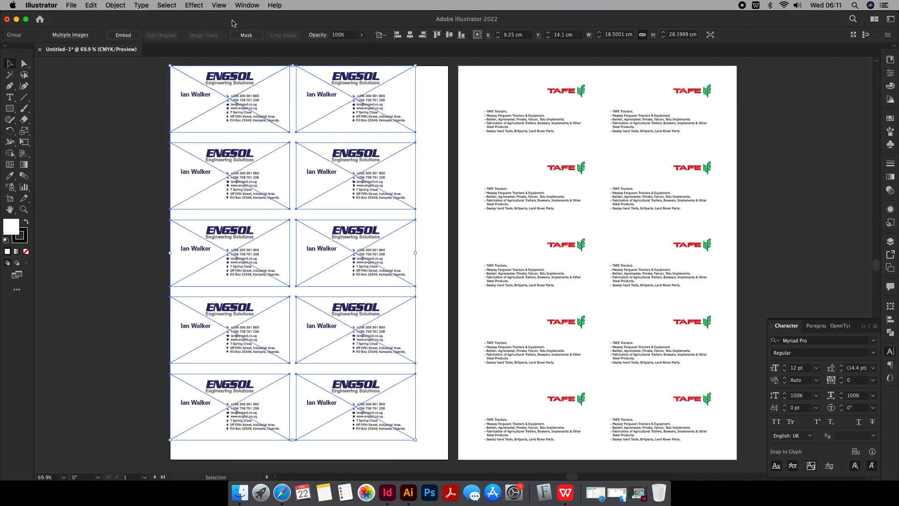
pyautogui.click(410, 34)
pyautogui.click(449, 35)
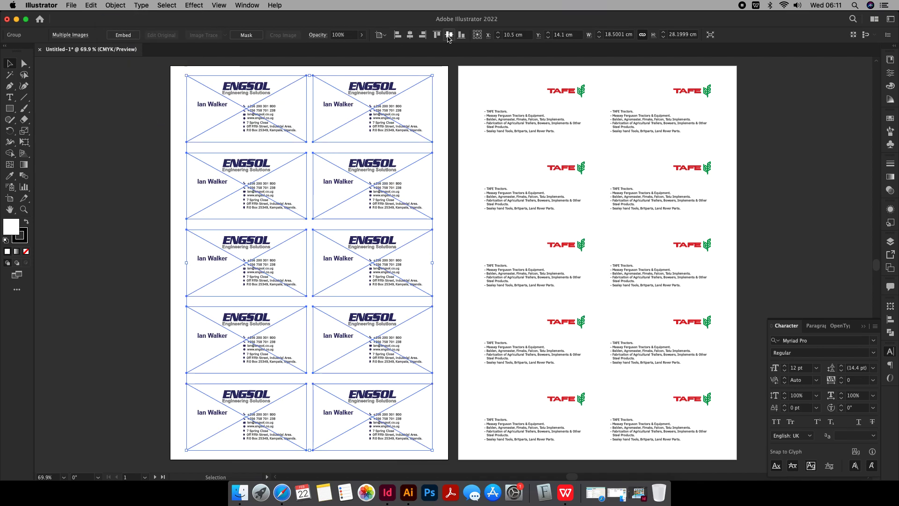
pyautogui.click(525, 136)
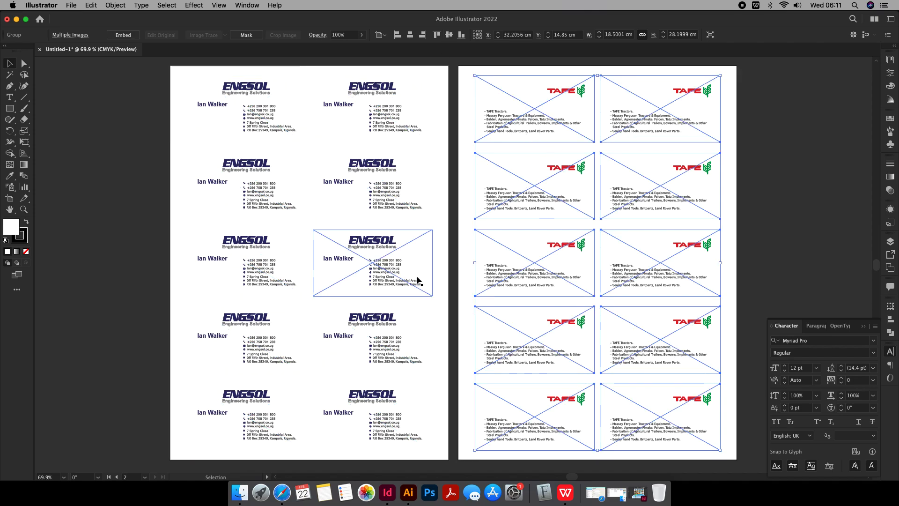
pyautogui.click(107, 191)
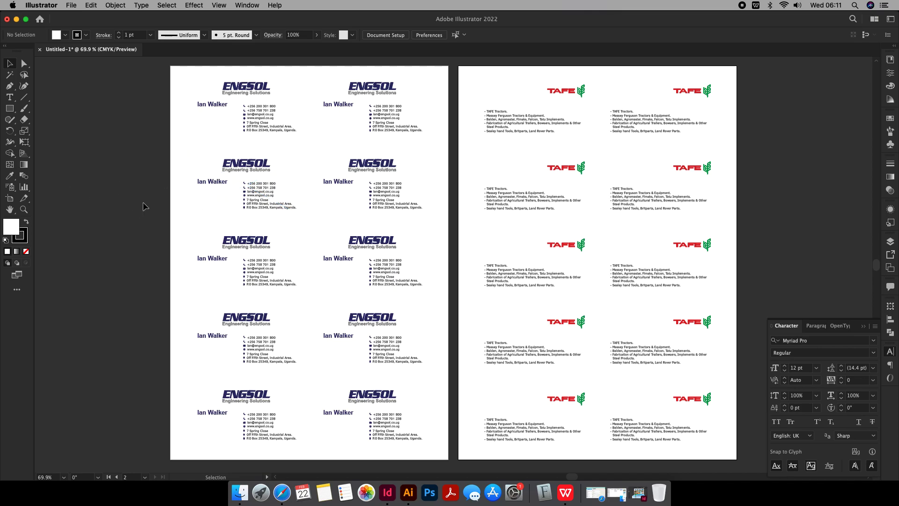
# Open Save As with the business cards file name and Adobe PDF format
pyautogui.press('shift')
pyautogui.scroll(-1, 150, 195)
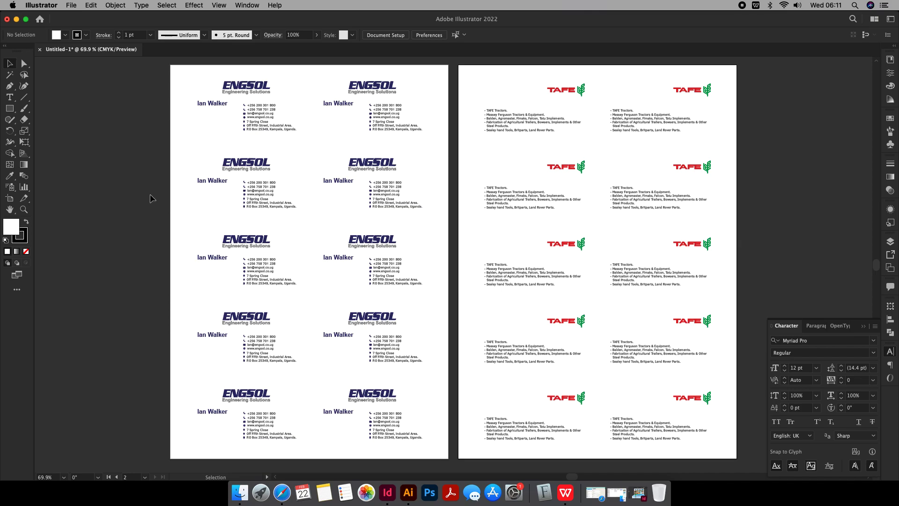
pyautogui.click(71, 5)
pyautogui.click(104, 94)
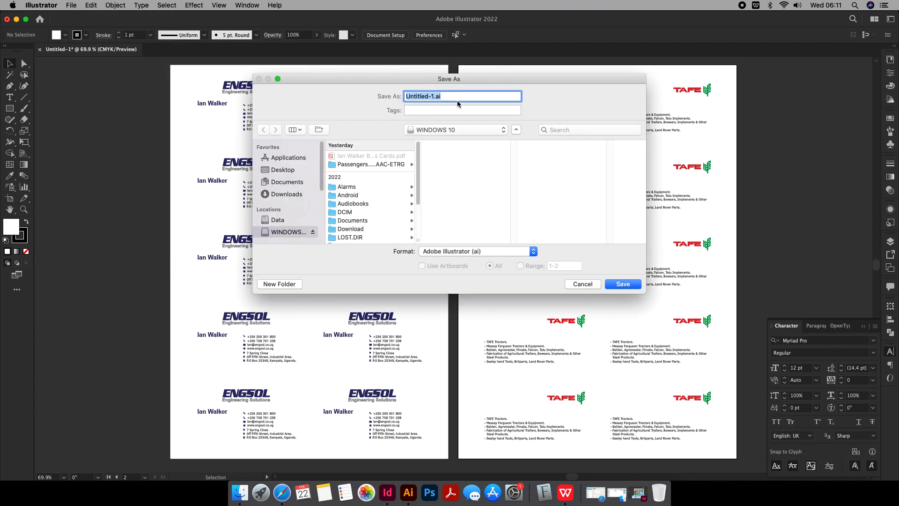
pyautogui.click(346, 156)
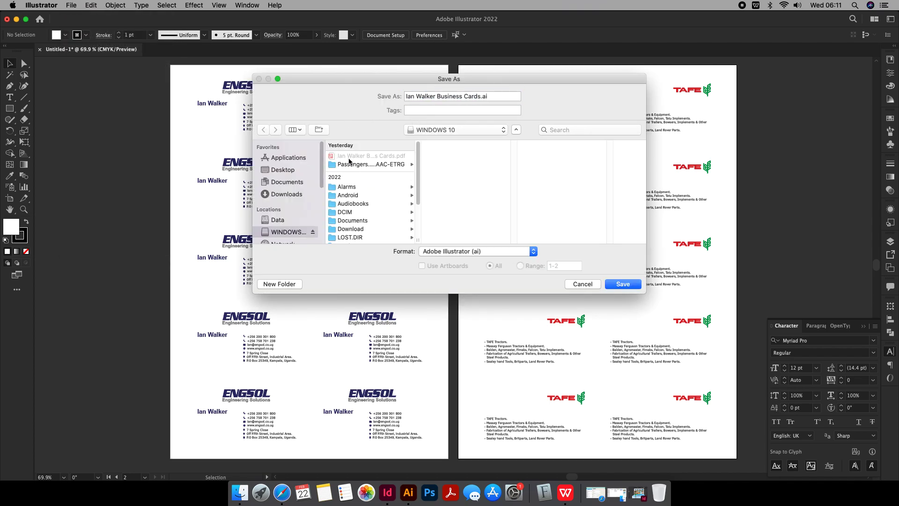
pyautogui.click(526, 251)
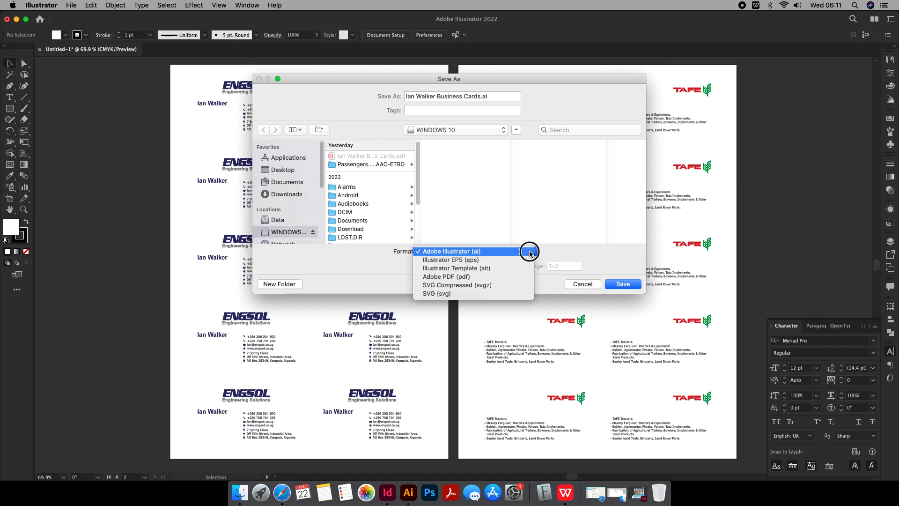
pyautogui.click(474, 278)
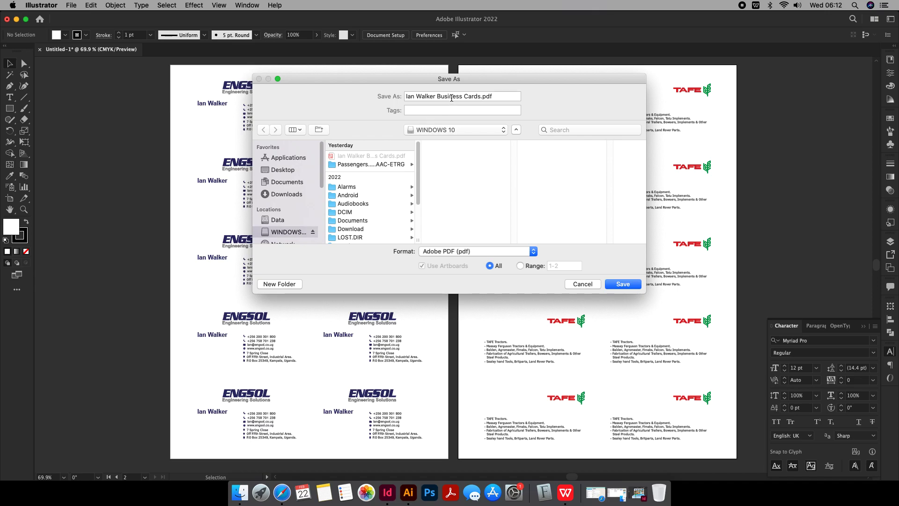
# Replace 'Business Cards' in the file name with 'bc laid' and choose the WINDOWS 10 drive
pyautogui.click(479, 97)
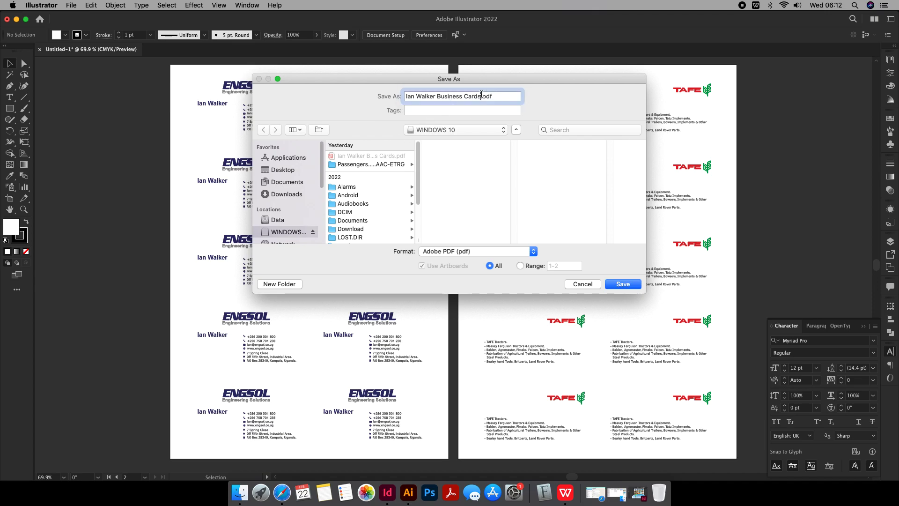
pyautogui.moveTo(437, 96); pyautogui.dragTo(481, 96)
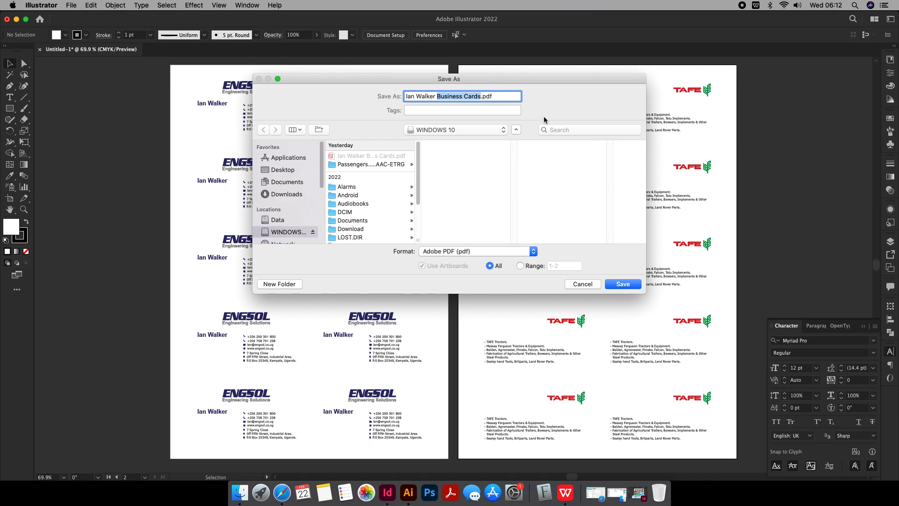
pyautogui.write('b')
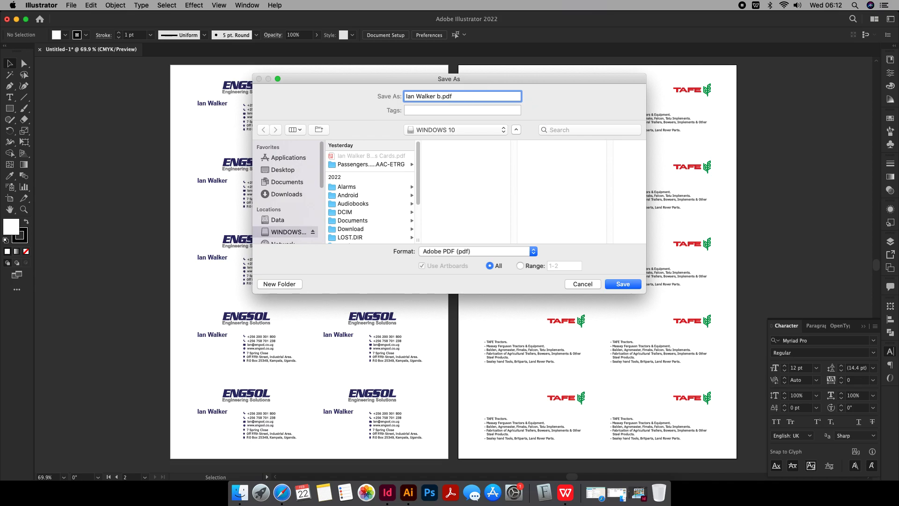
pyautogui.write('c l')
pyautogui.write('aid')
pyautogui.scroll(-3, 373, 181)
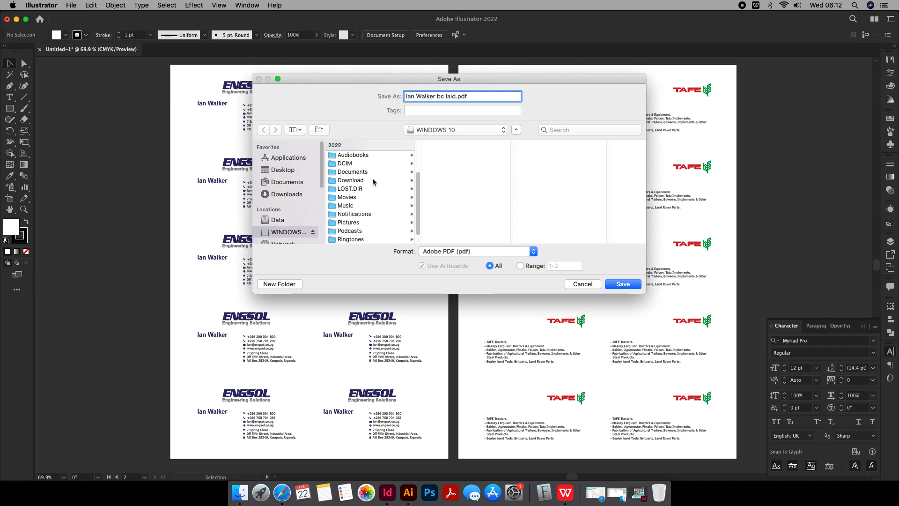
pyautogui.scroll(3, 373, 177)
pyautogui.click(290, 232)
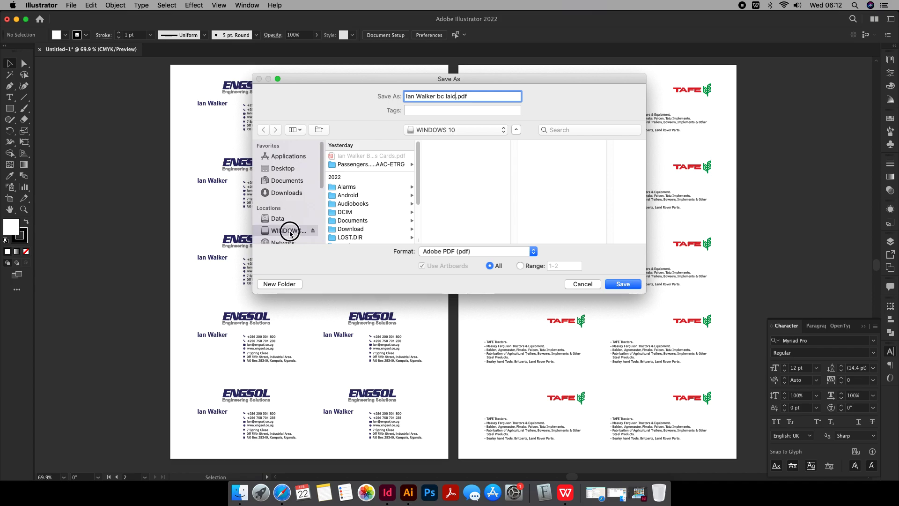
# Save the laid-out business card PDF with the Illustrator Default preset, deferring network optimisation
pyautogui.click(621, 284)
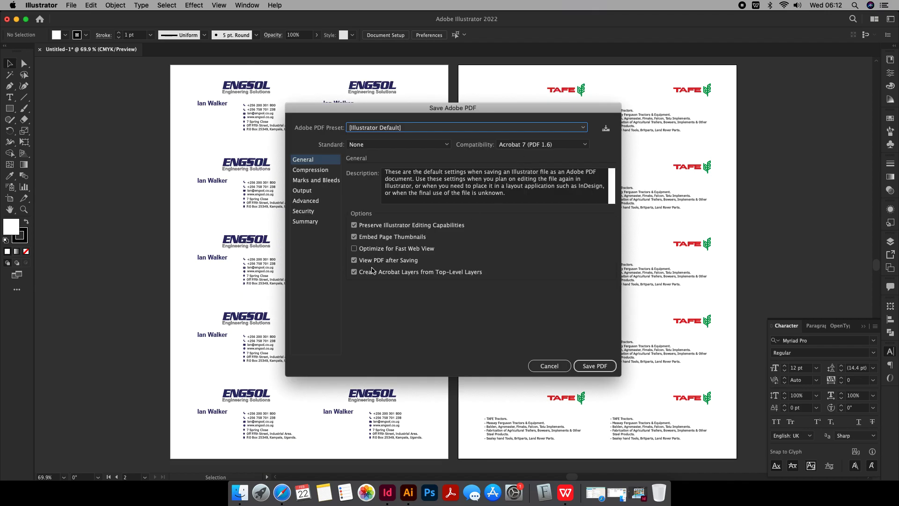
pyautogui.click(580, 367)
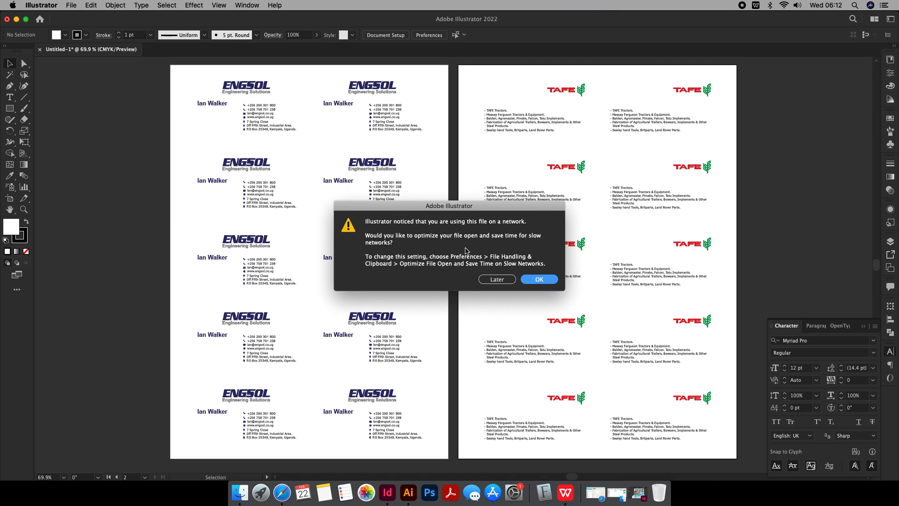
pyautogui.click(512, 280)
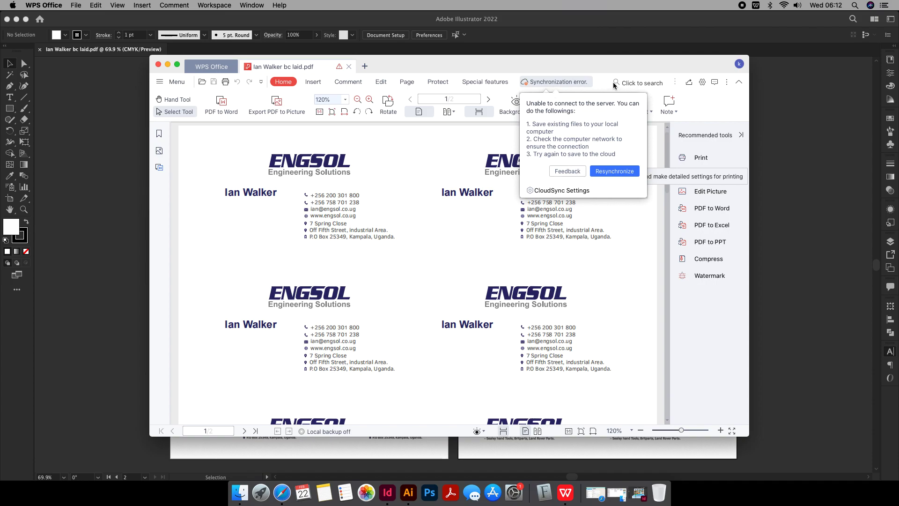
# Maximise WPS and view the card PDF full screen, then switch to the InDesign calendar
pyautogui.click(177, 64)
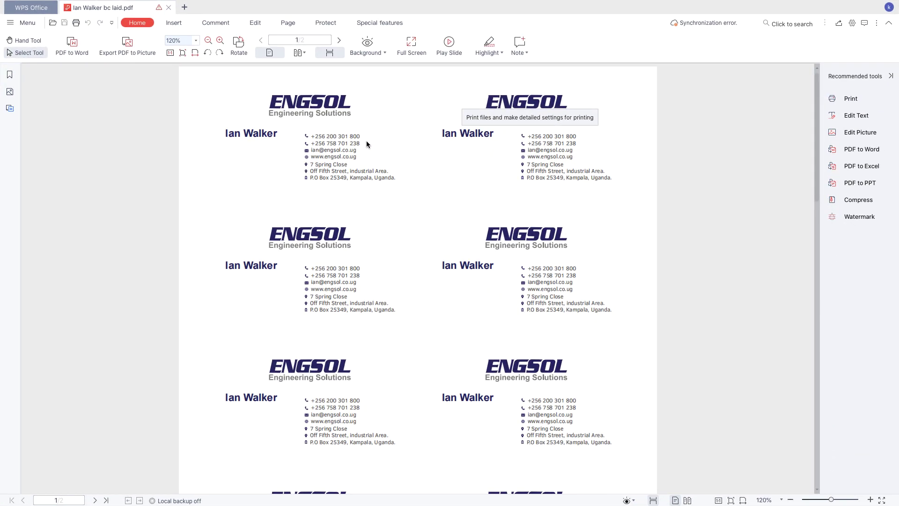
pyautogui.click(415, 49)
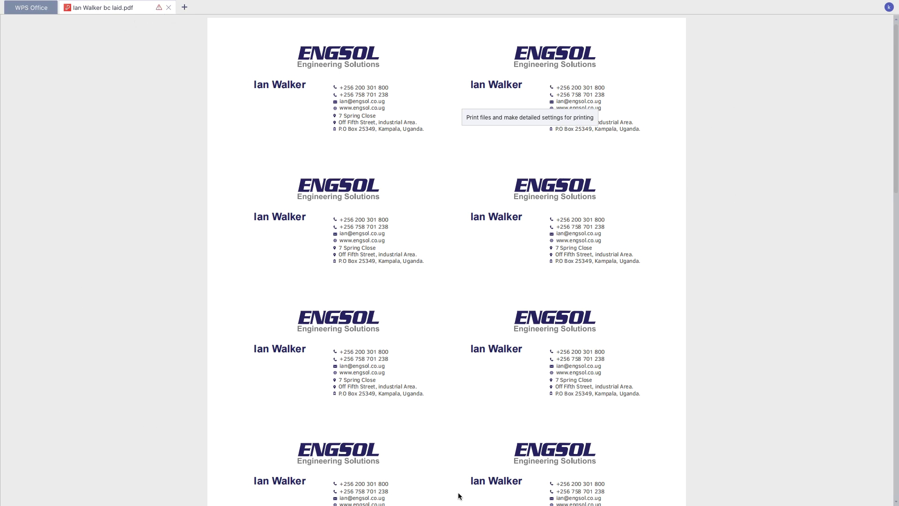
pyautogui.click(383, 487)
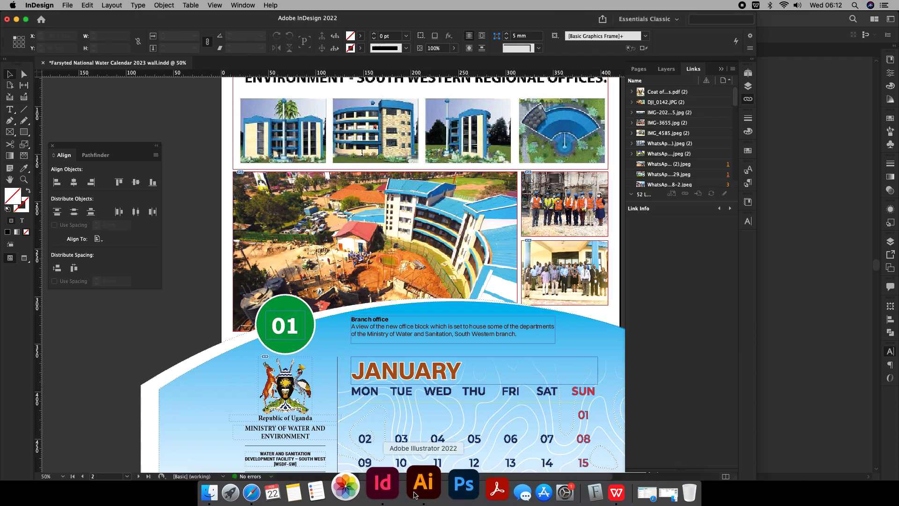